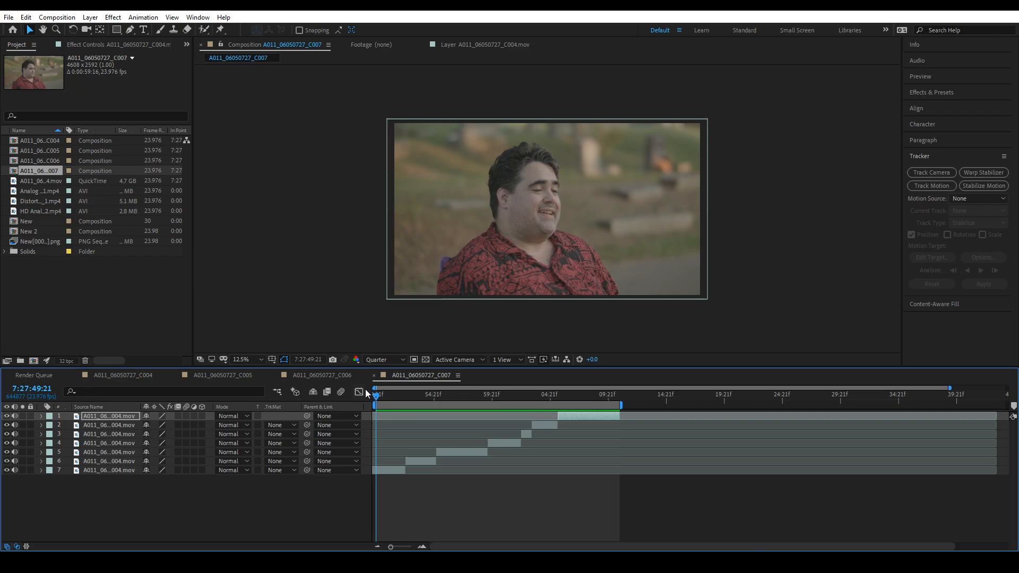
- Review the moving raw shot in composition A011_06050727_C006 from 7:27:55:19 and the stabilized clip in the video player, returning to composition C007
click(321, 377)
drag(402, 402, 438, 402)
key(space)
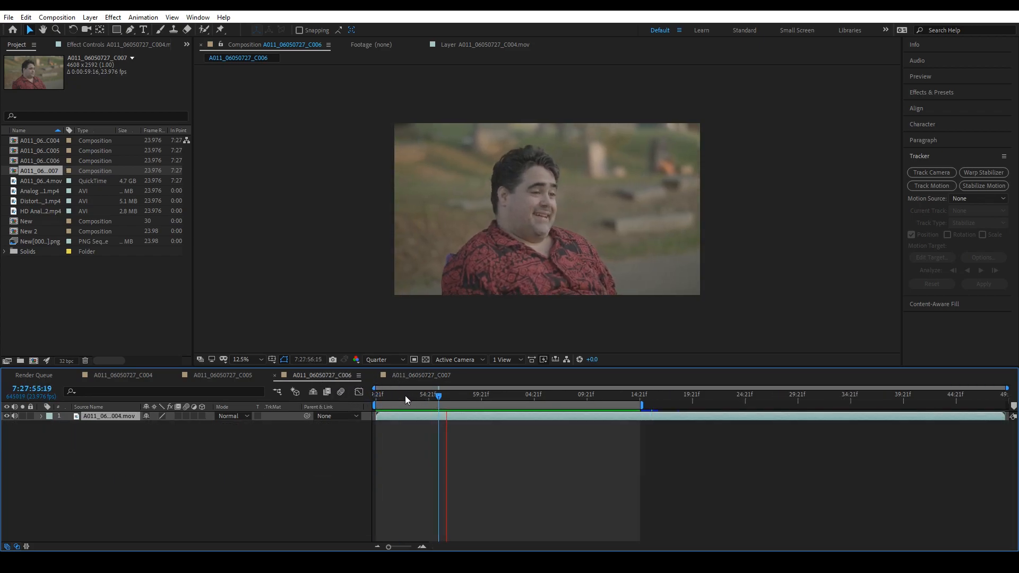
drag(375, 405, 429, 408)
key(space)
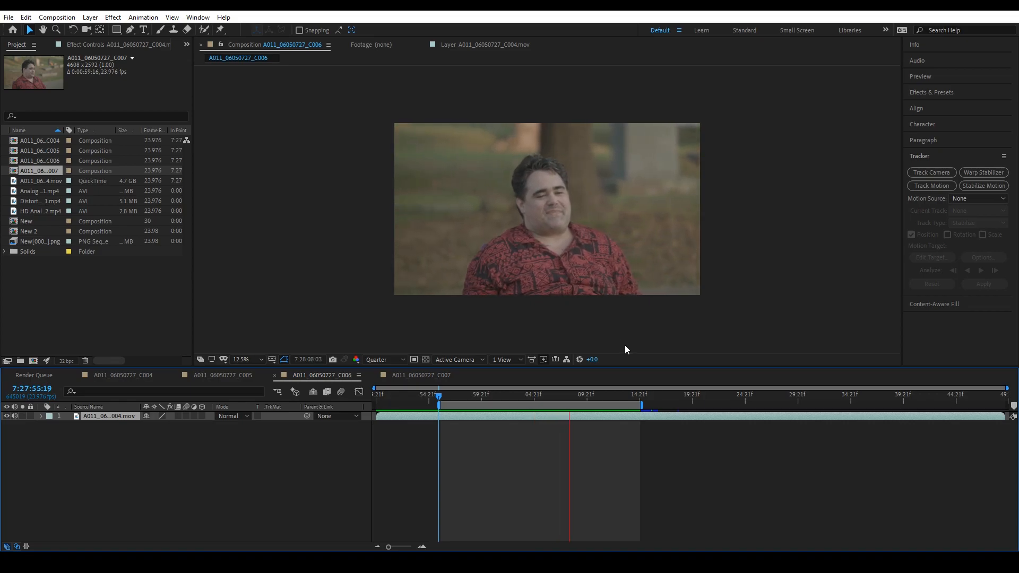
key(space)
drag(533, 397, 459, 406)
click(420, 376)
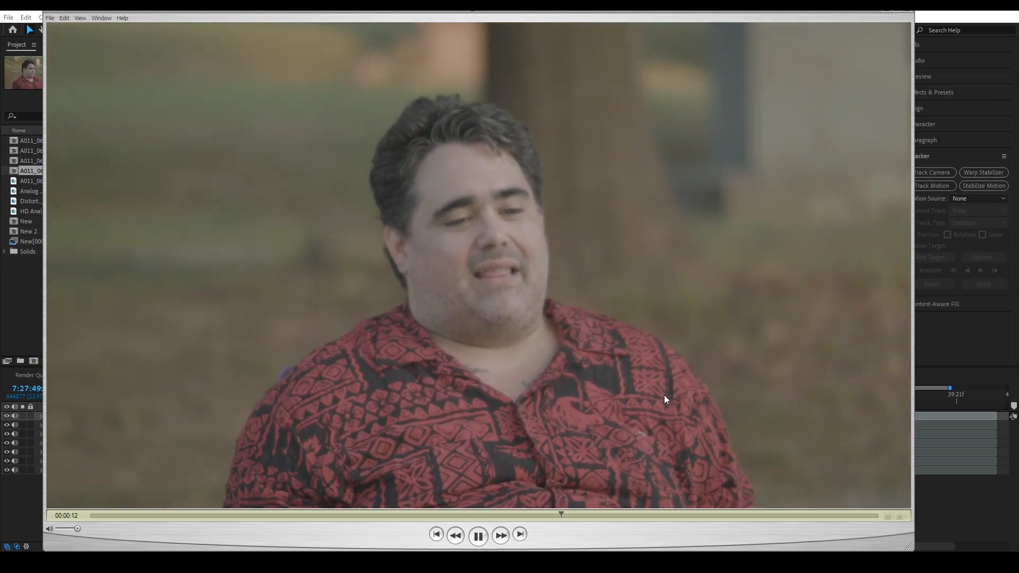
key(space)
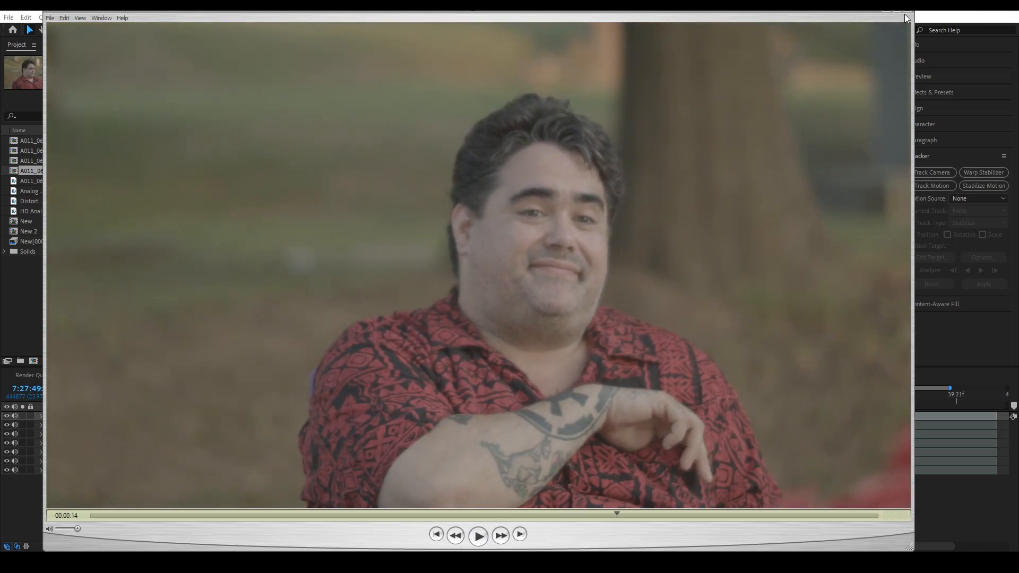
click(907, 11)
click(792, 108)
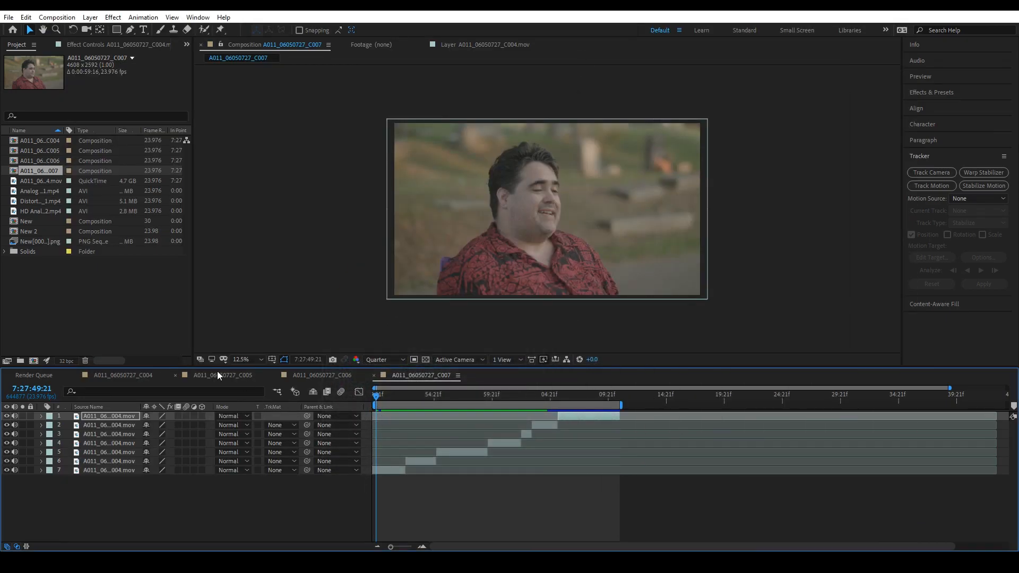
- Create a new composition from the A011_06050727_C004.mov footage, trim the layer's start at 7:27:55:22 and shift it to the composition's beginning
drag(40, 180, 33, 361)
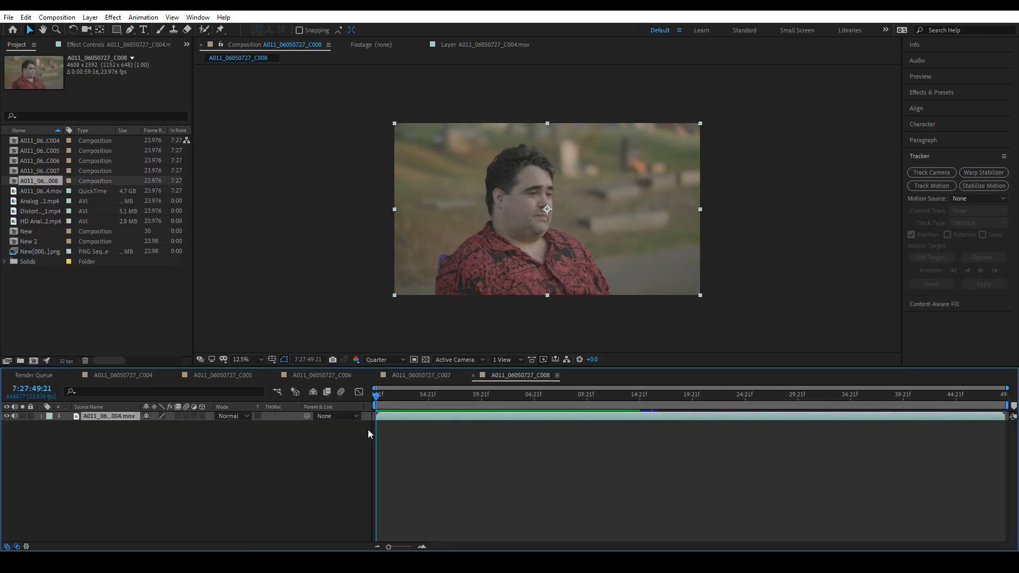
drag(376, 404, 438, 426)
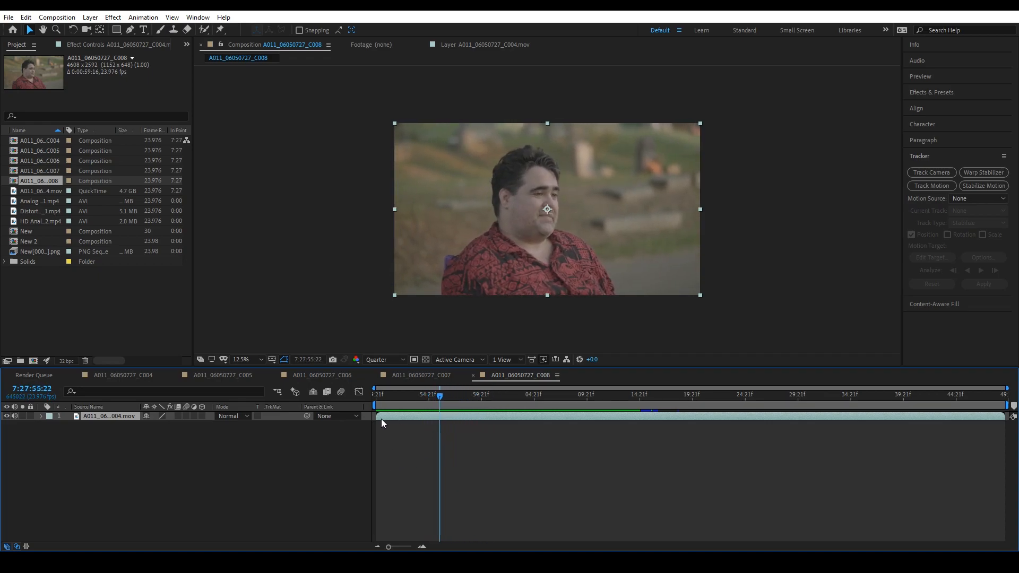
drag(376, 418, 440, 418)
drag(448, 419, 386, 426)
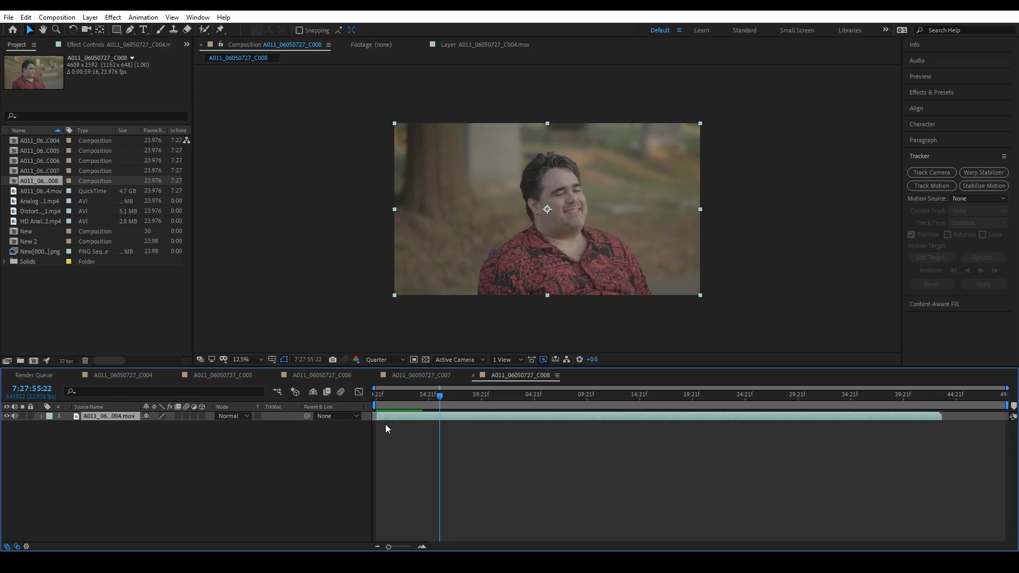
- Trim the end of the footage layer and of the work area to about 7:28:10:07
click(377, 394)
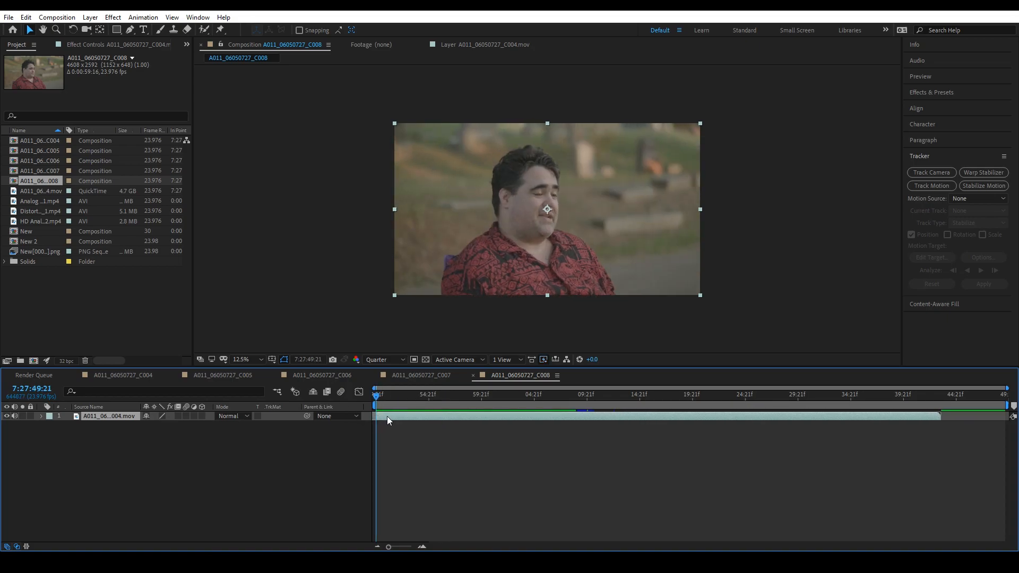
key(space)
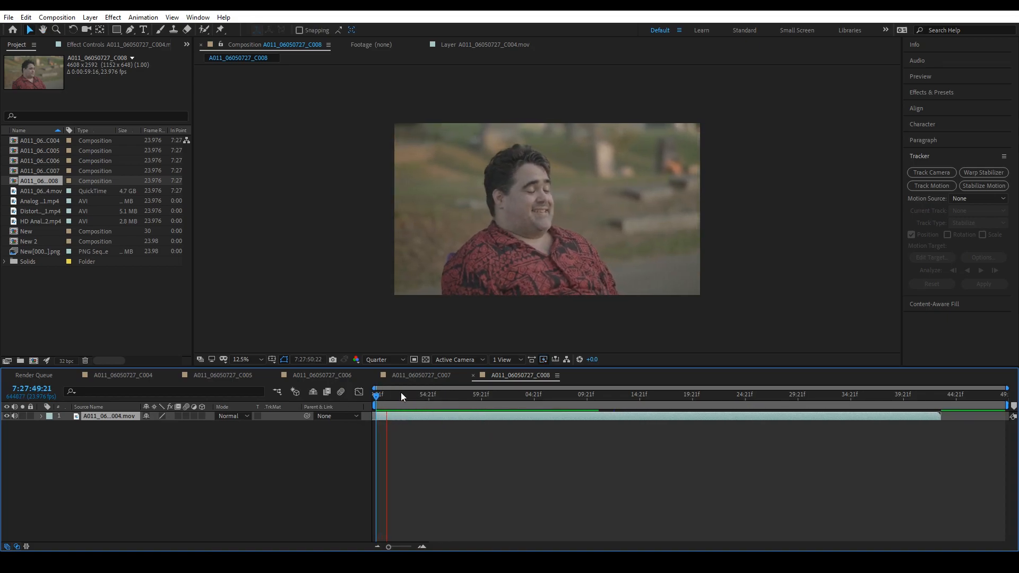
drag(413, 400, 592, 423)
drag(942, 417, 593, 460)
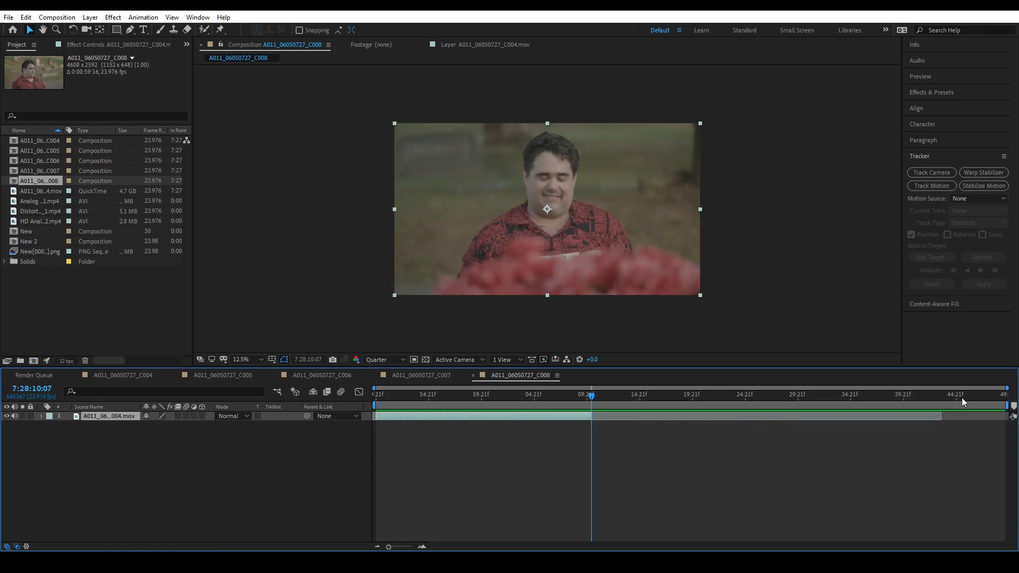
drag(1013, 406, 596, 448)
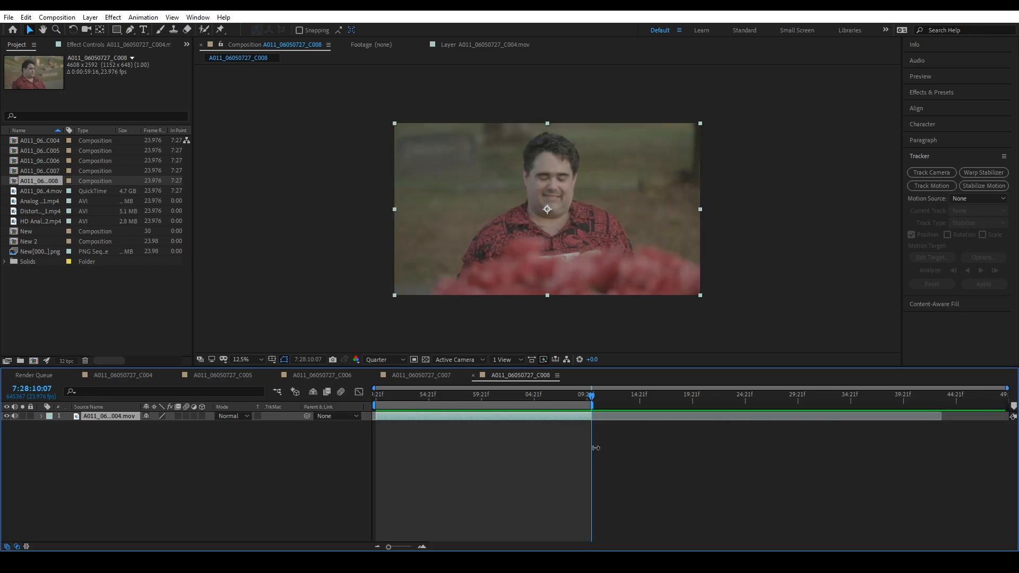
drag(416, 398, 310, 451)
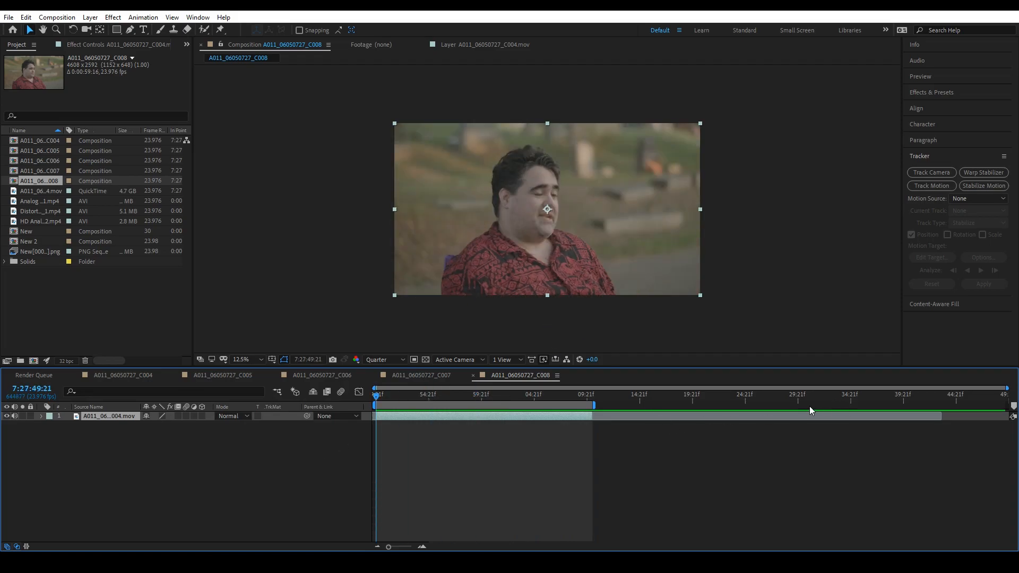
- Expand the footage layer's properties and start Stabilize Motion on it from the composition's first frame
drag(390, 549, 405, 547)
click(41, 416)
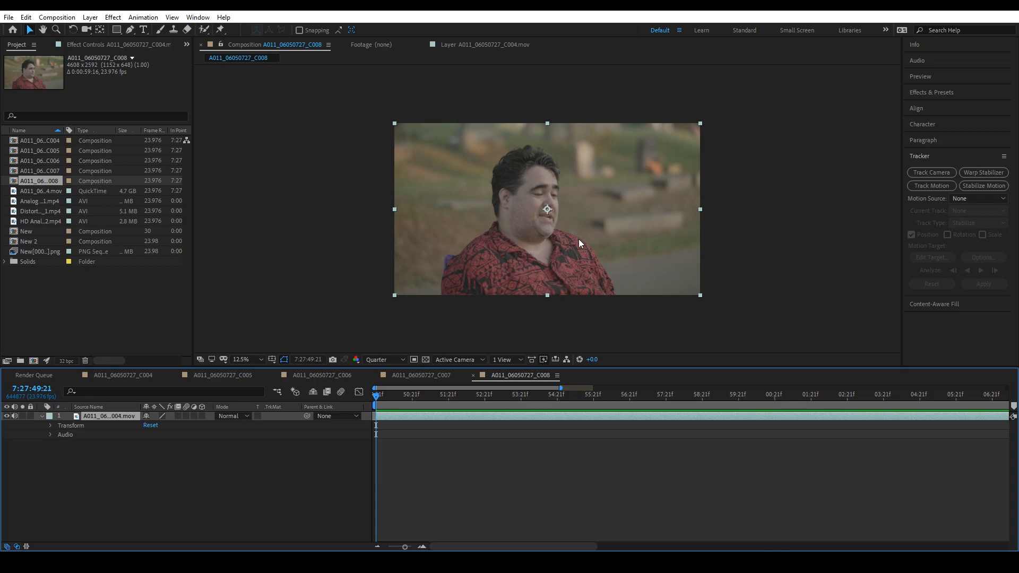
drag(378, 402, 369, 489)
click(1001, 186)
- Move the track point off the man's face onto a background detail near the upper-left corner of the footage
scroll(543, 188, up, 4)
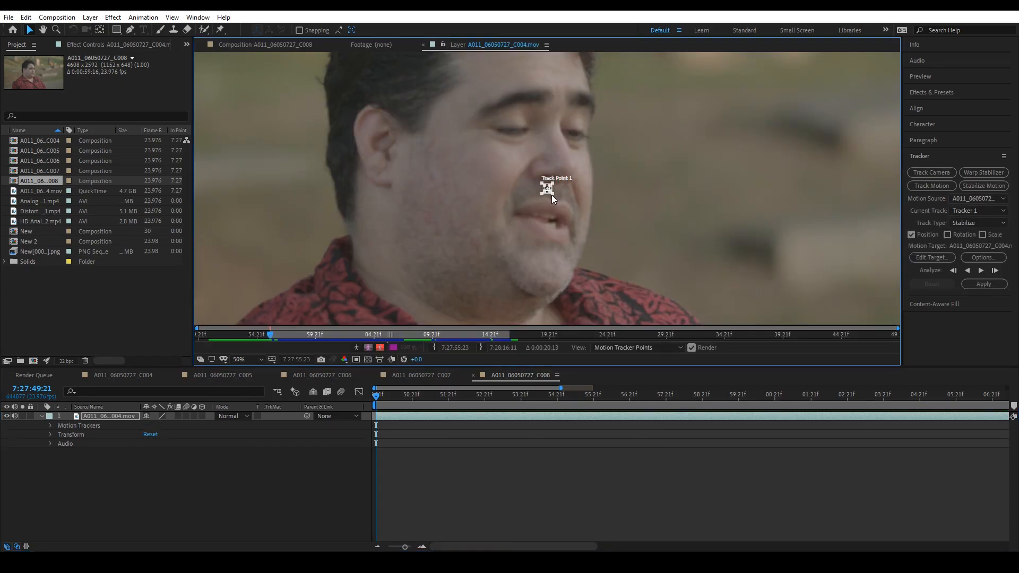
drag(564, 206, 566, 217)
drag(550, 191, 446, 107)
key(space)
drag(580, 135, 711, 300)
drag(575, 272, 307, 92)
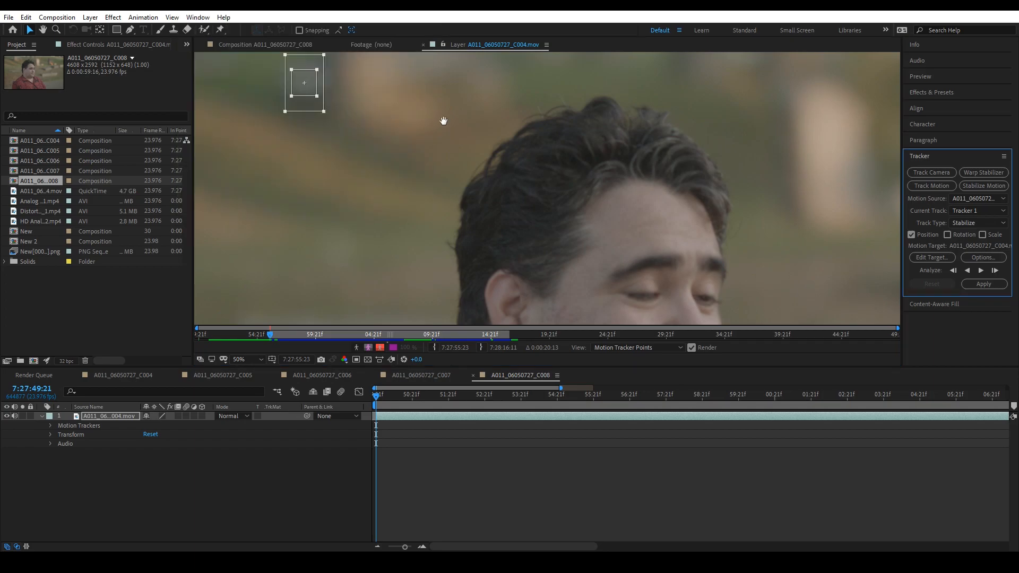
- Fit the track point around the background detail with a feature size of about 184 × 204 and a search size of about 306 × 318
key(space)
drag(444, 128, 598, 230)
drag(471, 222, 507, 257)
scroll(537, 247, down, 6)
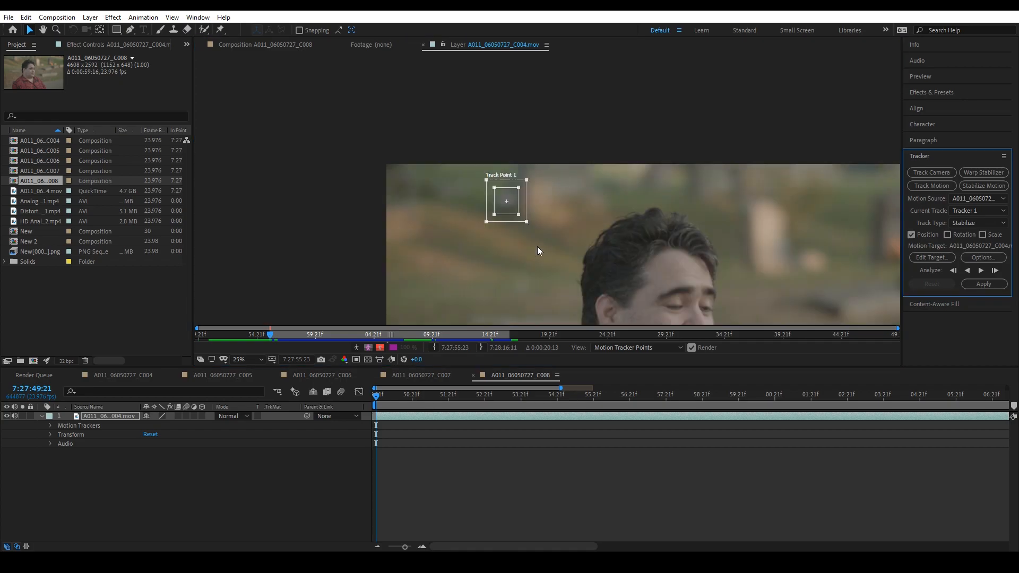
drag(539, 186, 515, 180)
scroll(486, 161, up, 1)
drag(621, 256, 515, 190)
scroll(513, 188, up, 1)
drag(604, 250, 462, 168)
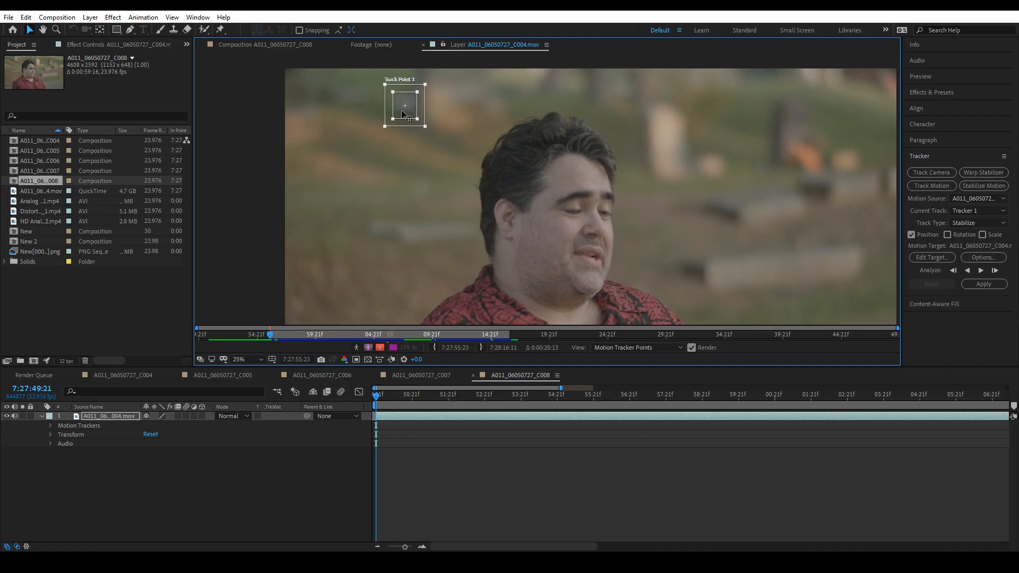
- Analyze the track point forward to 7:27:57:08 and apply the stabilization to the layer in X and Y
click(983, 269)
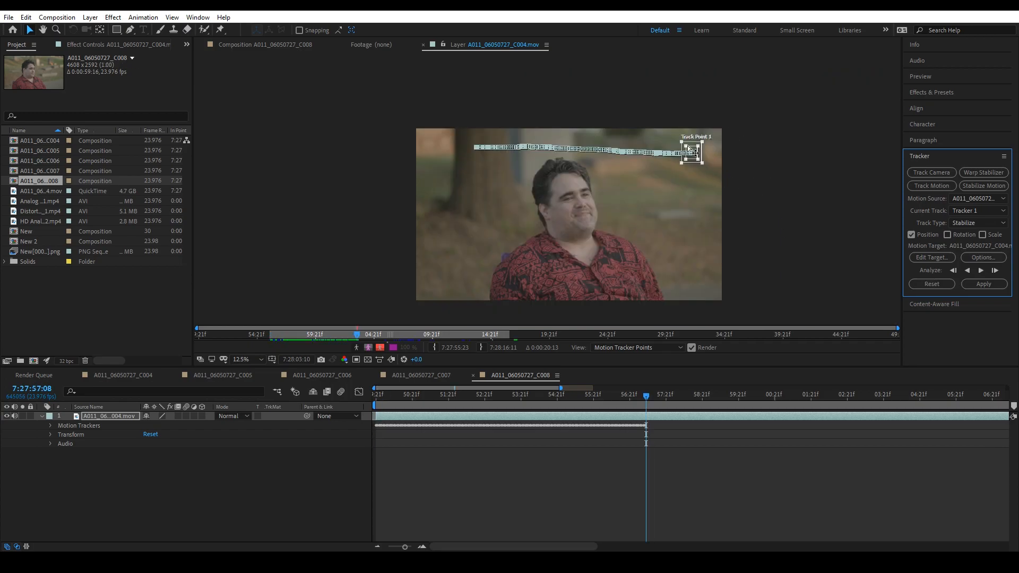
drag(406, 547, 394, 547)
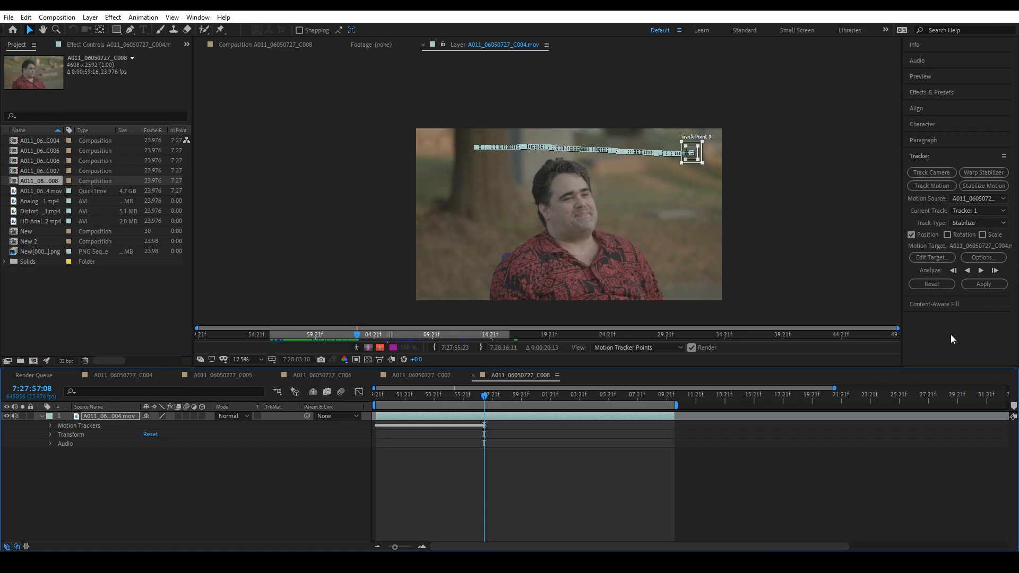
click(984, 284)
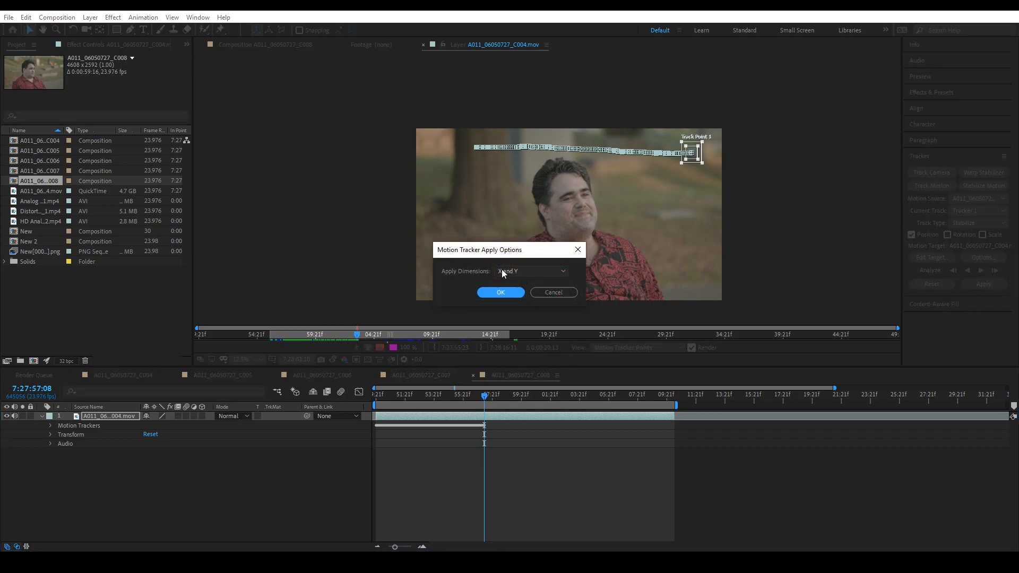
click(519, 273)
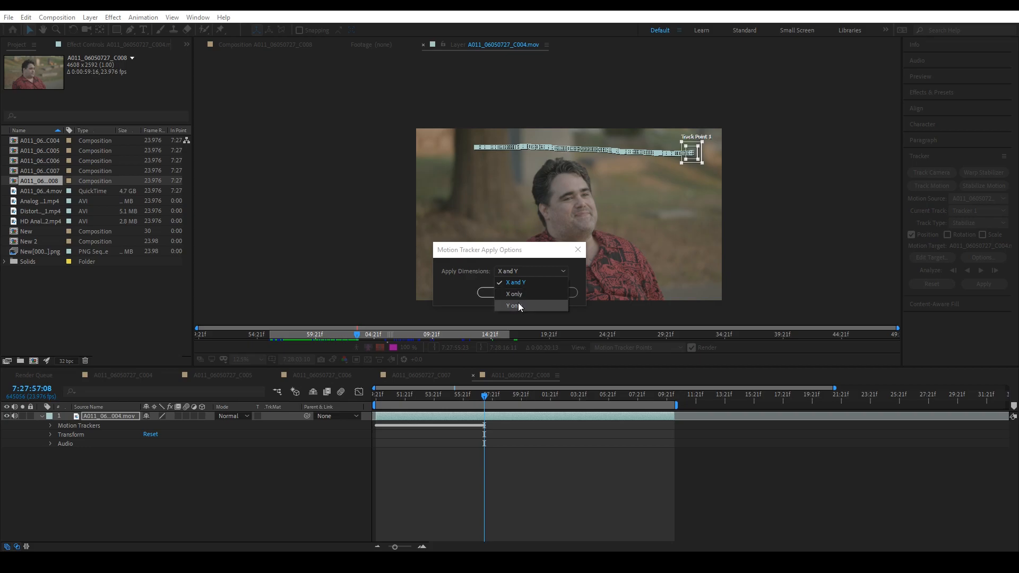
click(513, 287)
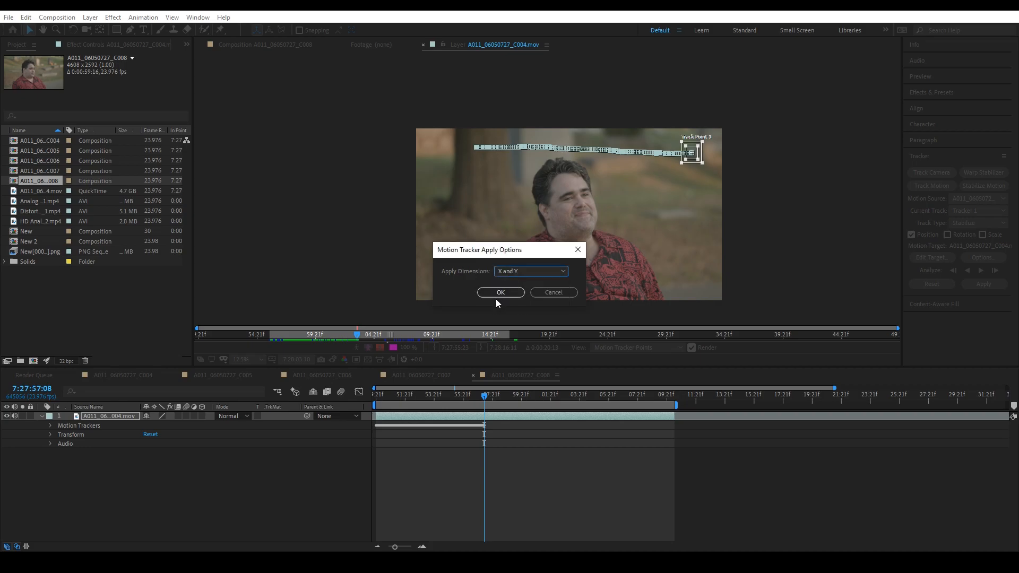
click(499, 293)
- At the first frame, enable keyframing for the layer's Position and Scale and set Scale to 110%
drag(478, 405, 342, 460)
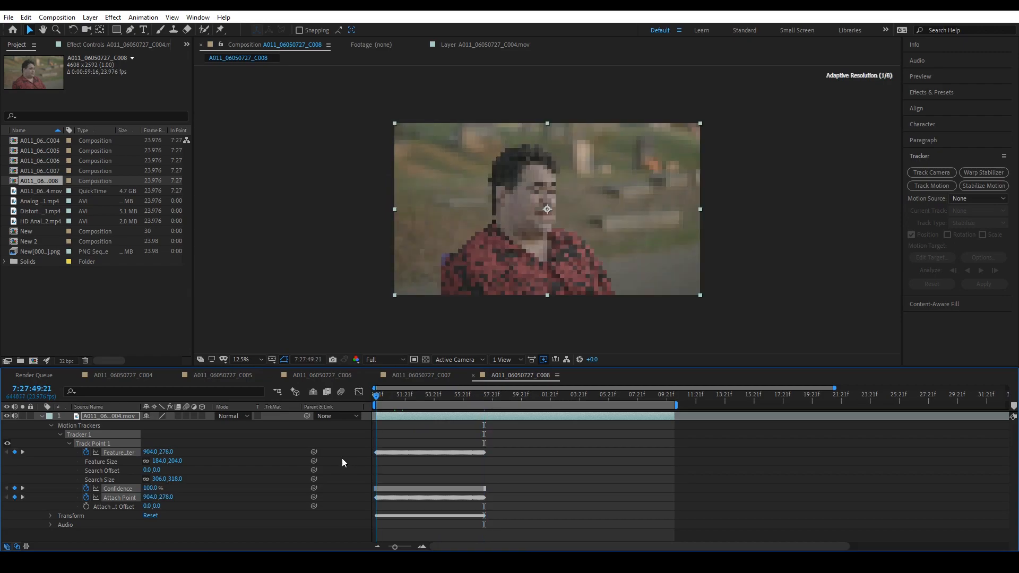
click(51, 516)
scroll(232, 507, down, 2)
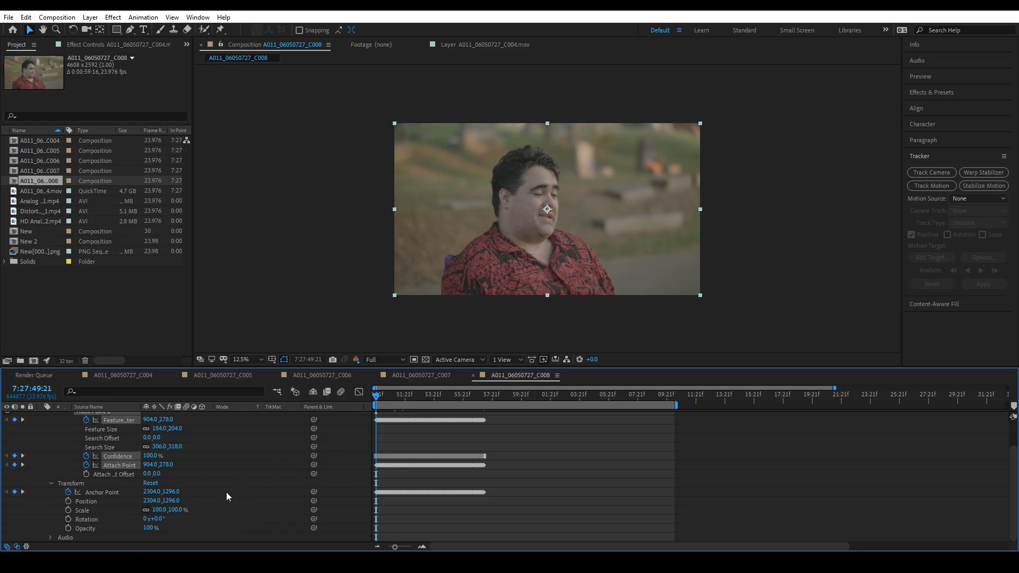
click(68, 502)
click(69, 512)
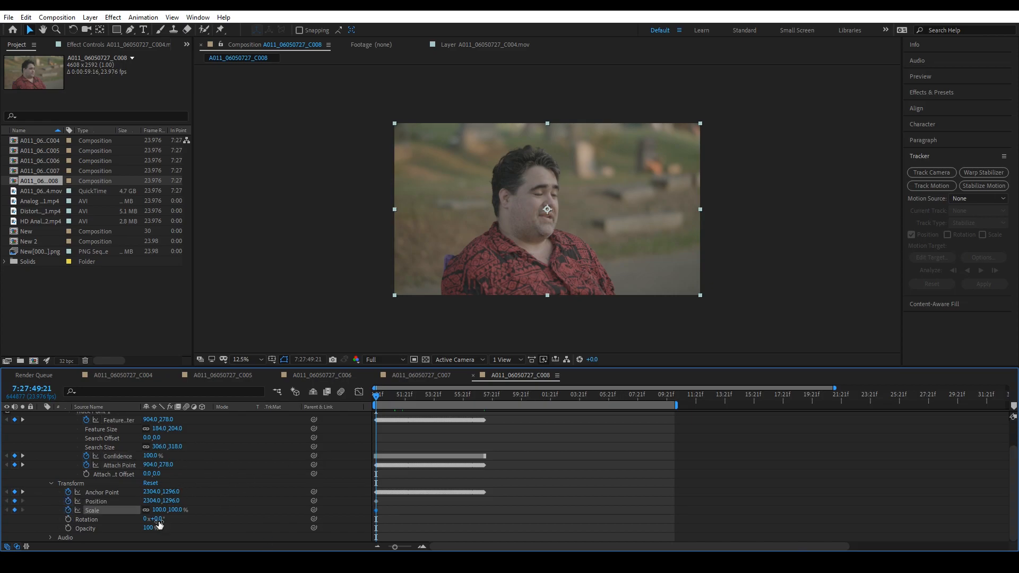
click(176, 510)
text(110)
key(Return)
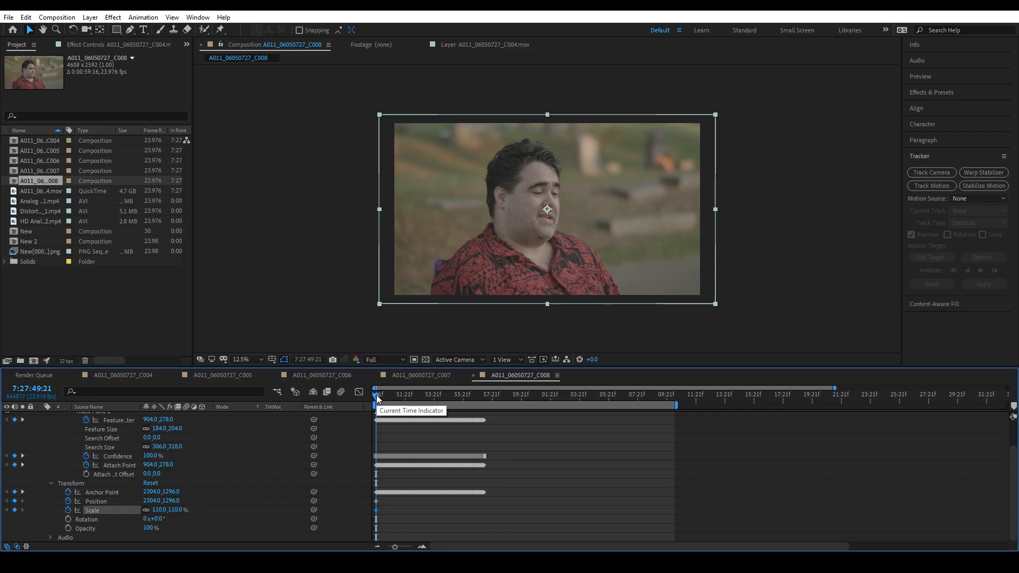
- At the last tracked frame, 7:27:57:08, move the layer horizontally back over the frame to a Position of 5760, 1296
drag(377, 398, 486, 401)
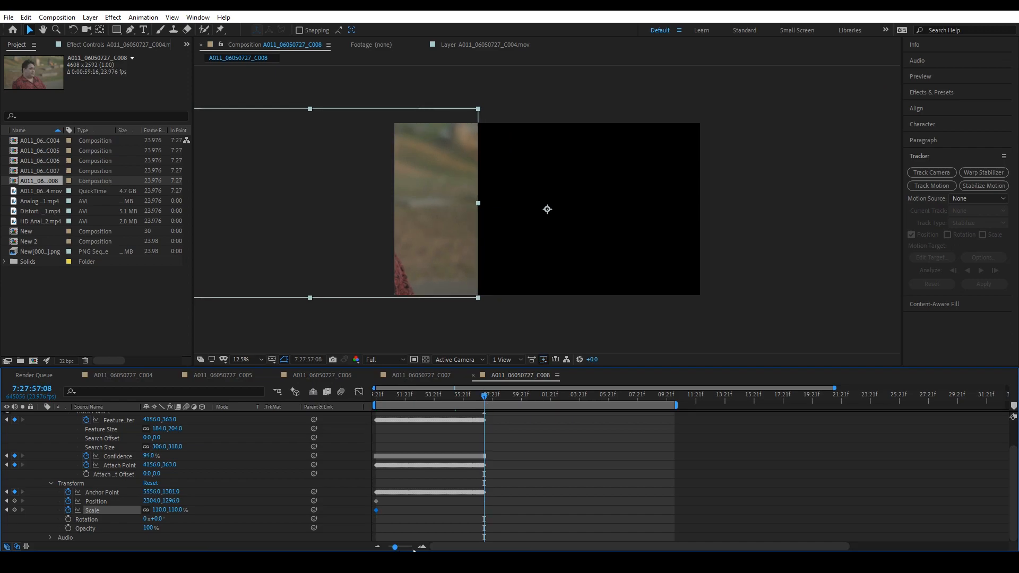
click(413, 550)
drag(411, 547, 409, 548)
drag(456, 242, 688, 251)
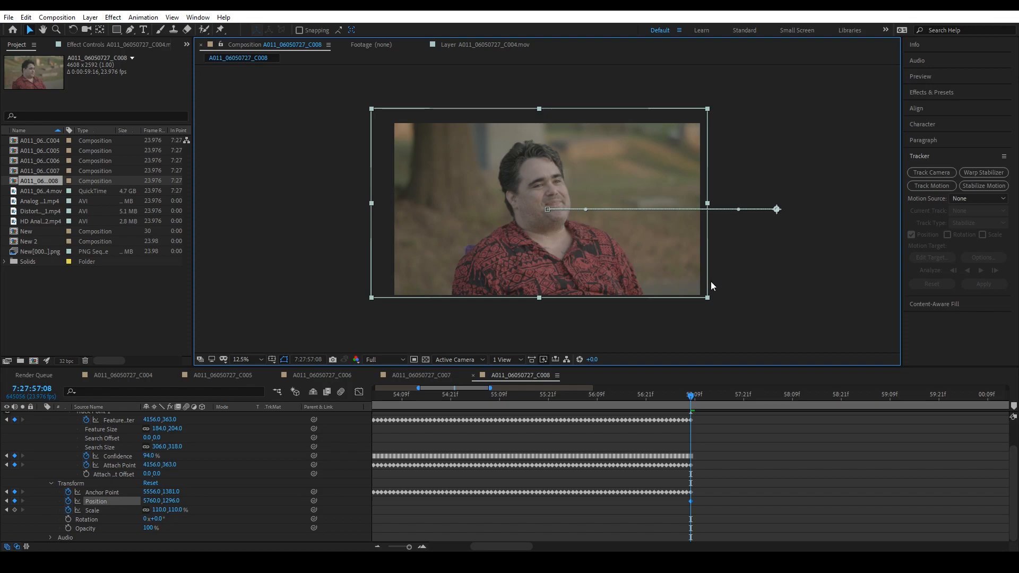
drag(403, 548, 390, 548)
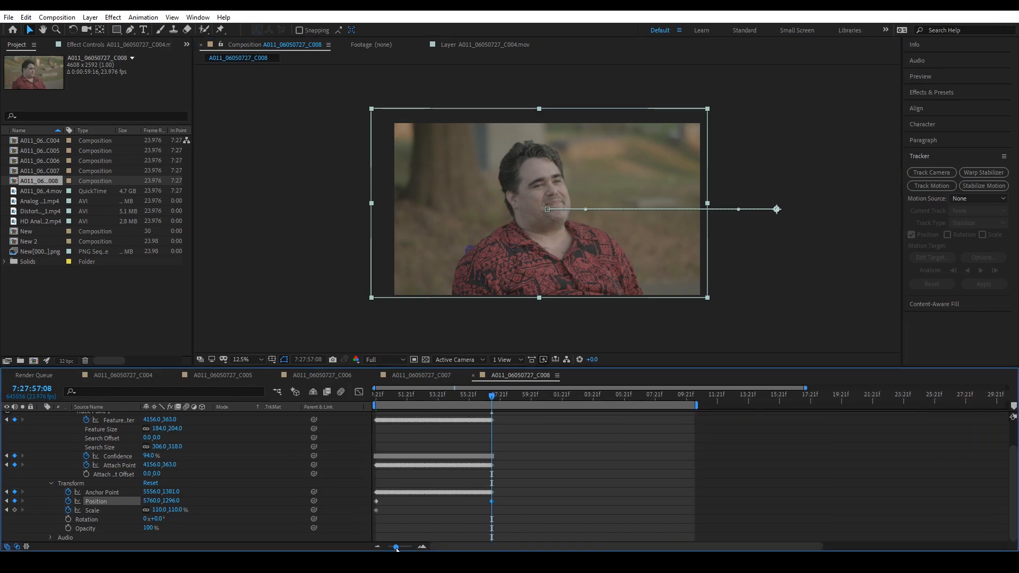
- Preview the pan from the start and, at 7:27:55:08, shift the layer right to a Position of 4993.3, 1296 to cover the frame edge
scroll(272, 489, up, 2)
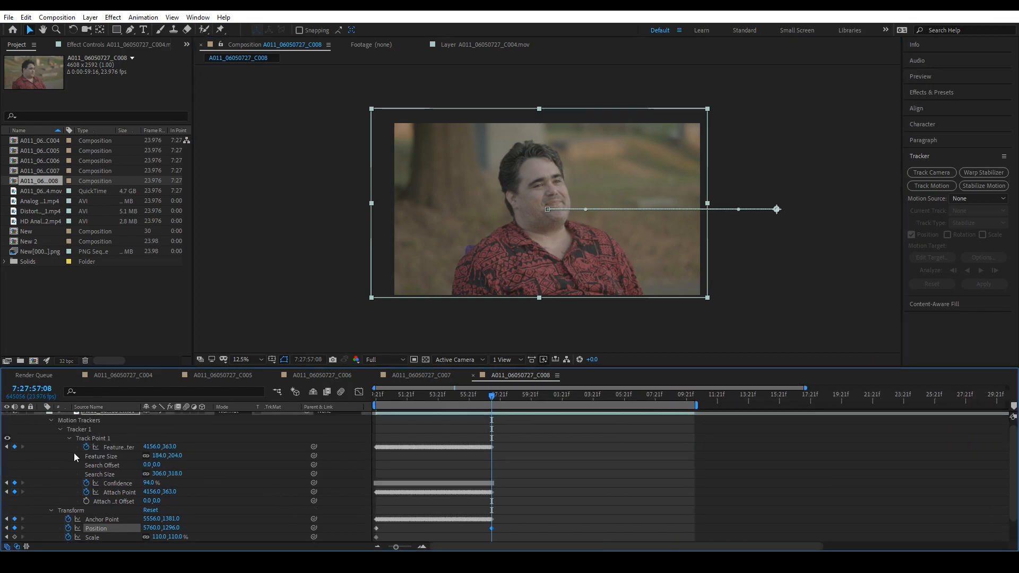
drag(393, 404, 359, 402)
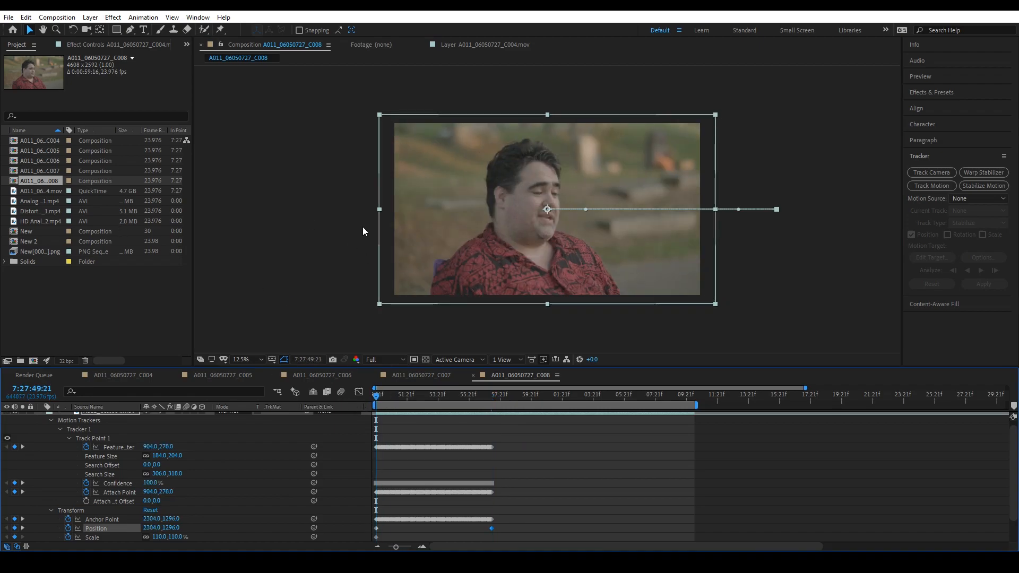
key(space)
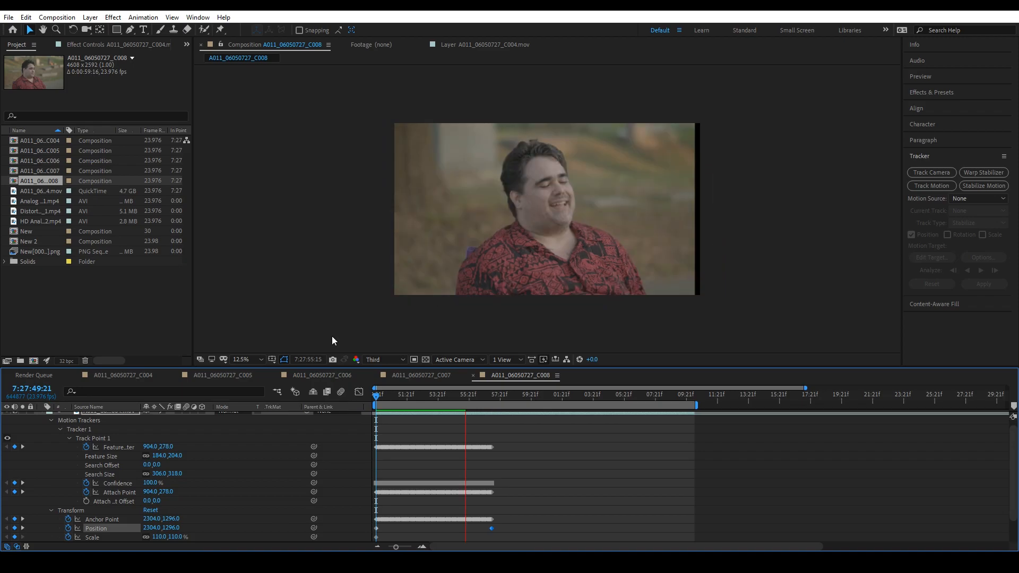
key(space)
drag(467, 398, 461, 406)
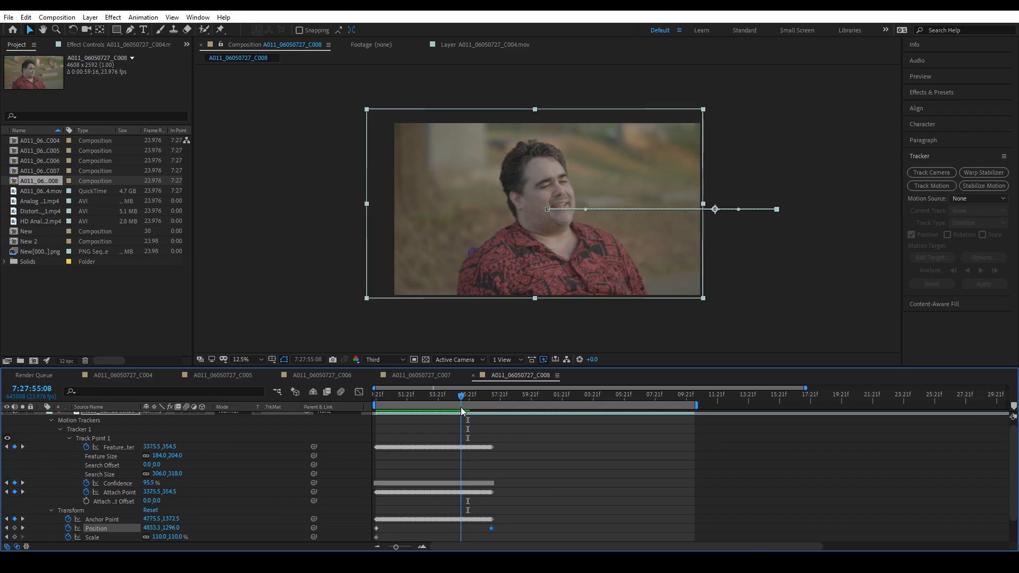
click(526, 253)
drag(526, 256, 538, 257)
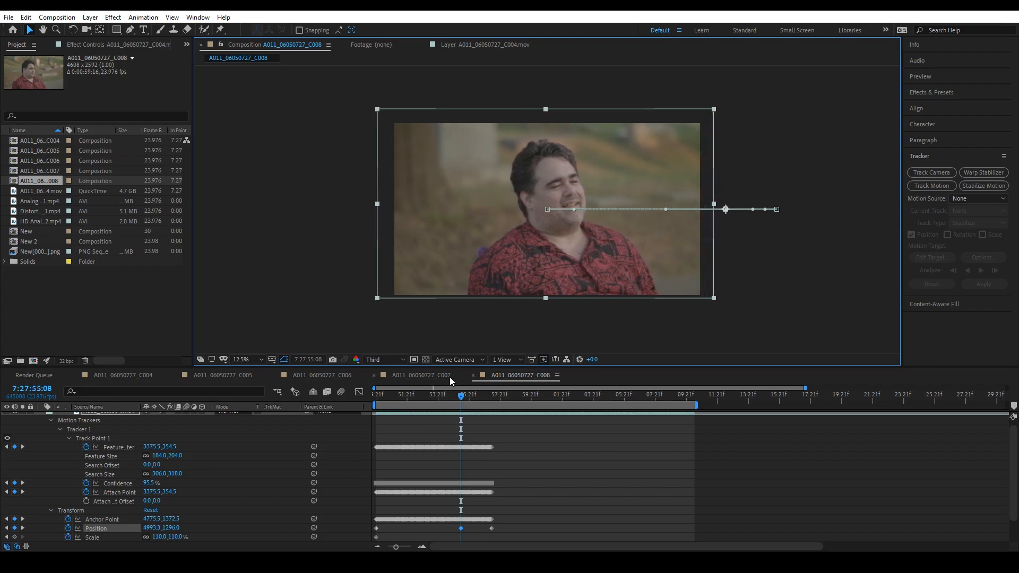
- Preview the pan and, at 7:27:53:01, shift the layer horizontally to a Position of 3720.2, 1296 to cover the frame edge
click(453, 396)
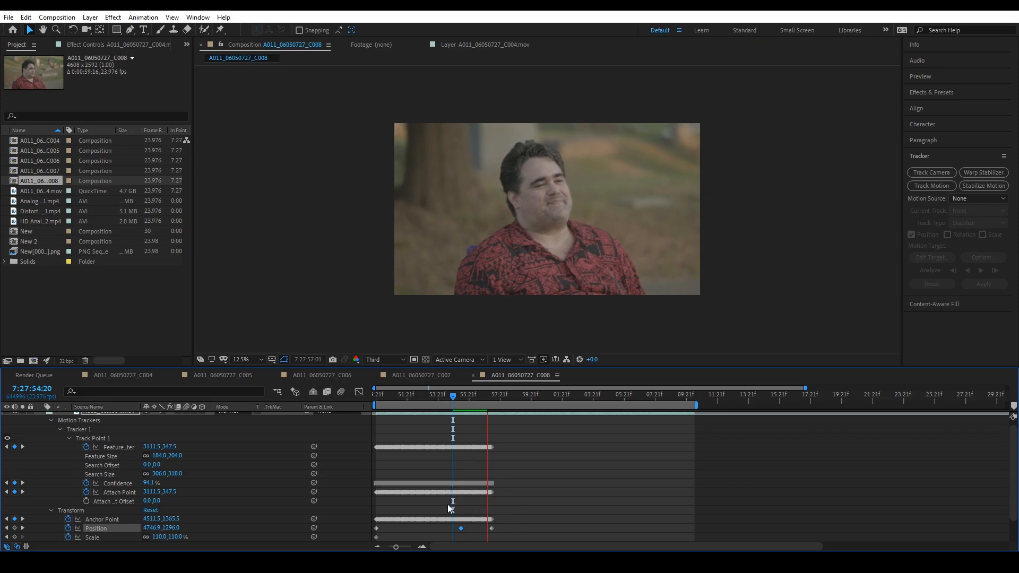
key(space)
drag(466, 398, 426, 416)
drag(594, 259, 586, 264)
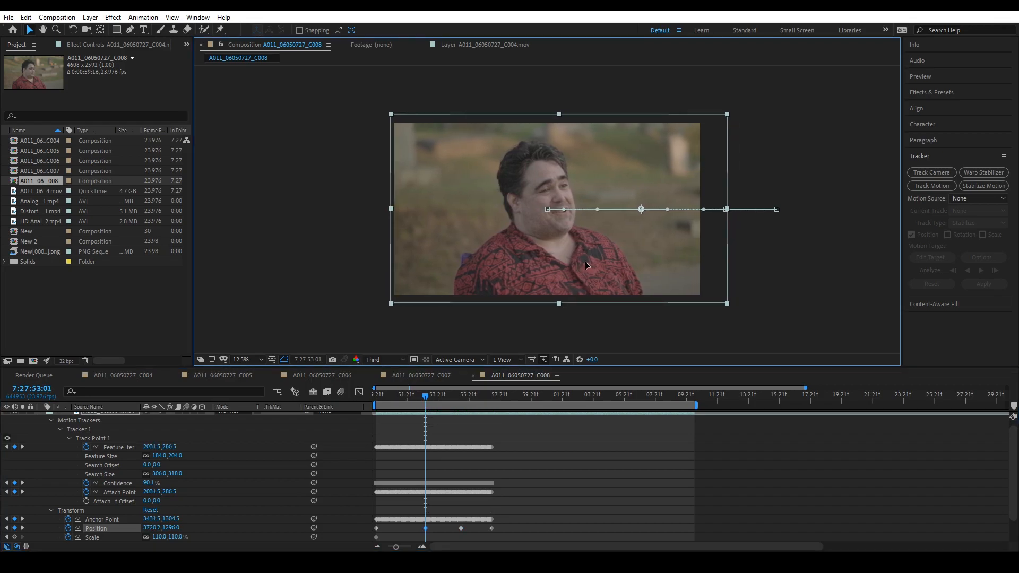
drag(429, 396, 429, 429)
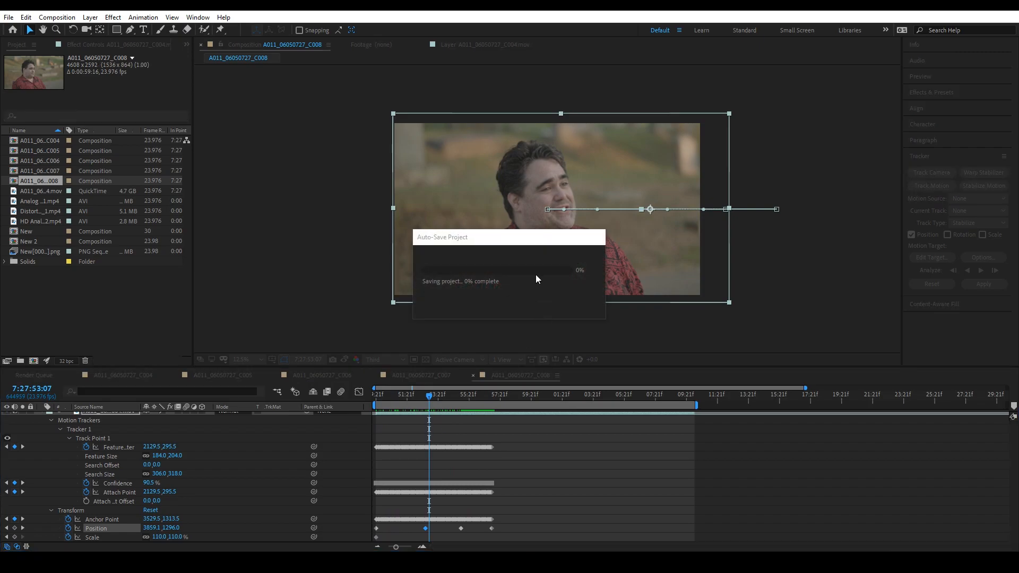
- Trim the end of the layer to 7:27:57:07, where the first tracked section stops
mouse_move(477, 401)
mouse_down()
mouse_move(502, 402)
mouse_move(492, 407)
mouse_up()
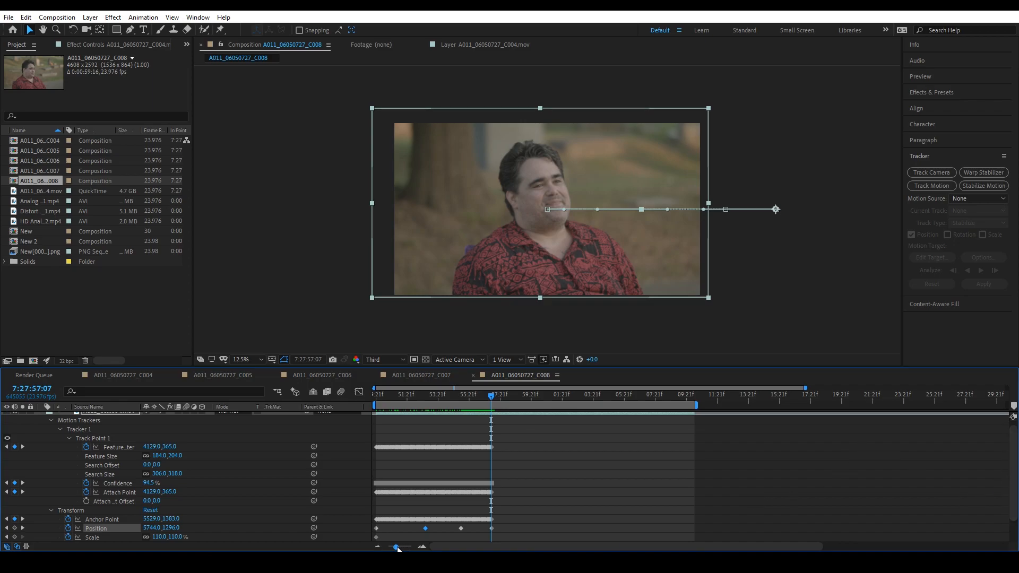
drag(398, 548, 391, 549)
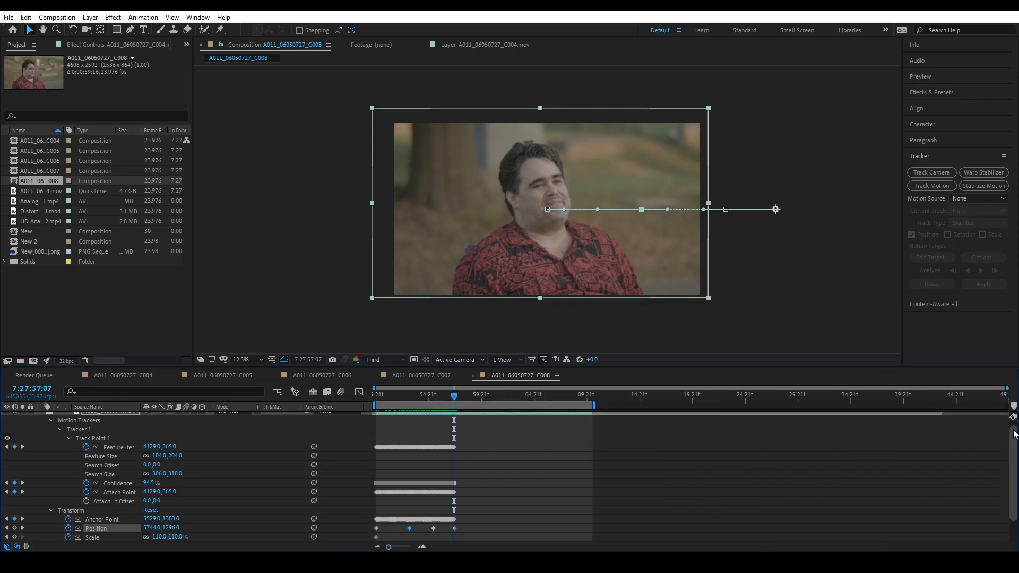
drag(1014, 438, 1014, 433)
drag(591, 416, 455, 417)
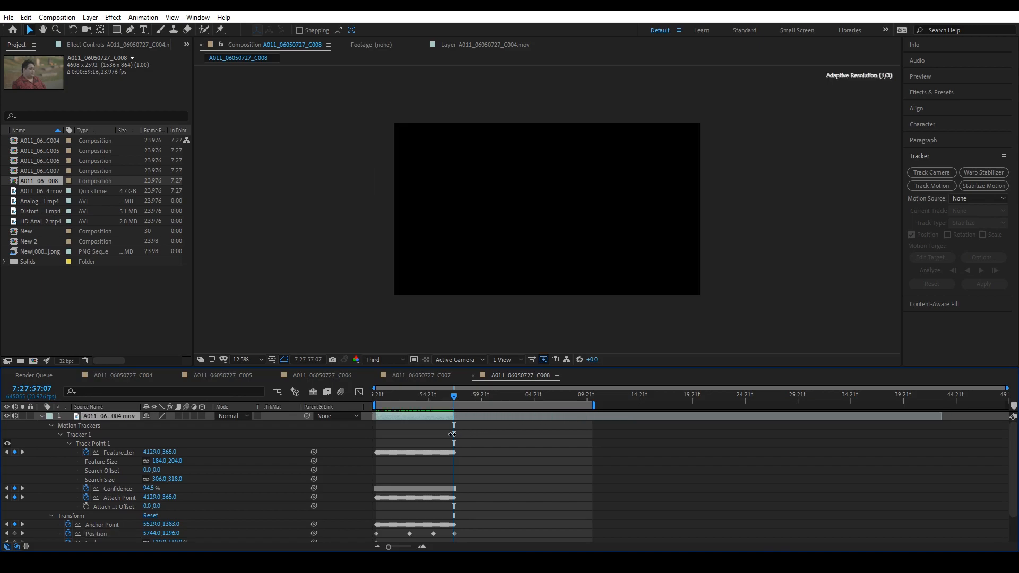
drag(389, 548, 409, 547)
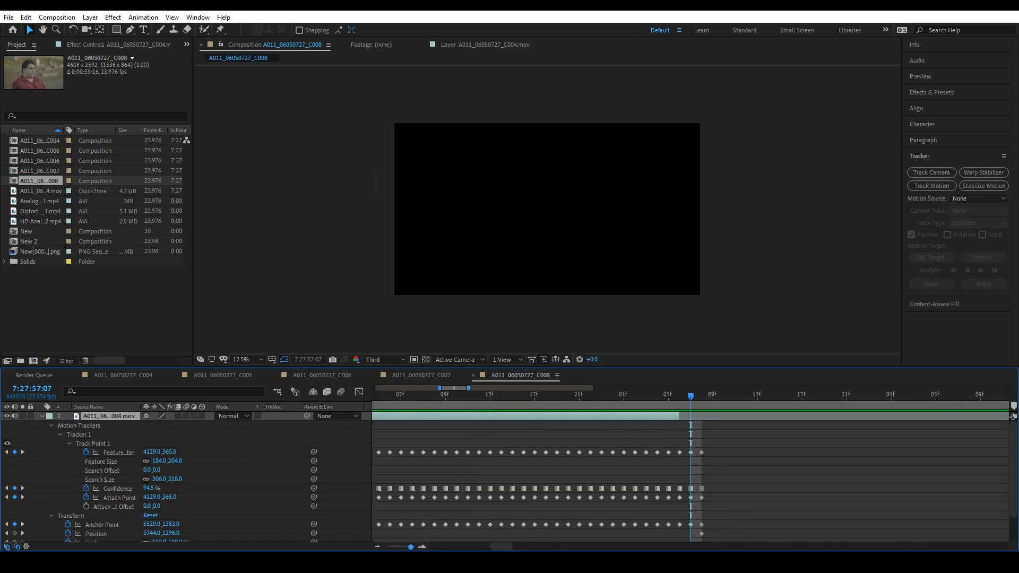
drag(686, 416, 693, 416)
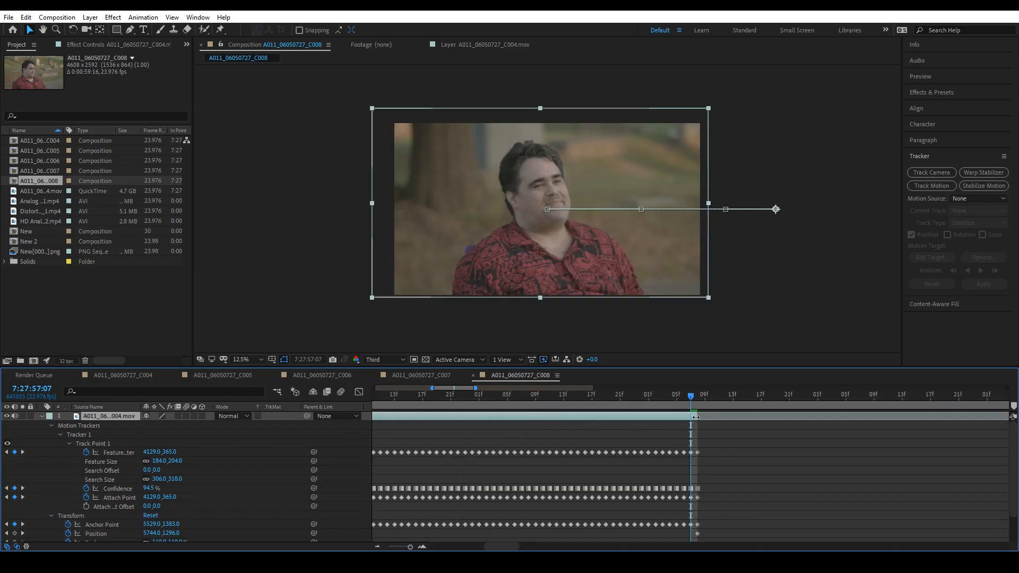
- Collapse the trimmed layer's properties and duplicate the layer
click(60, 426)
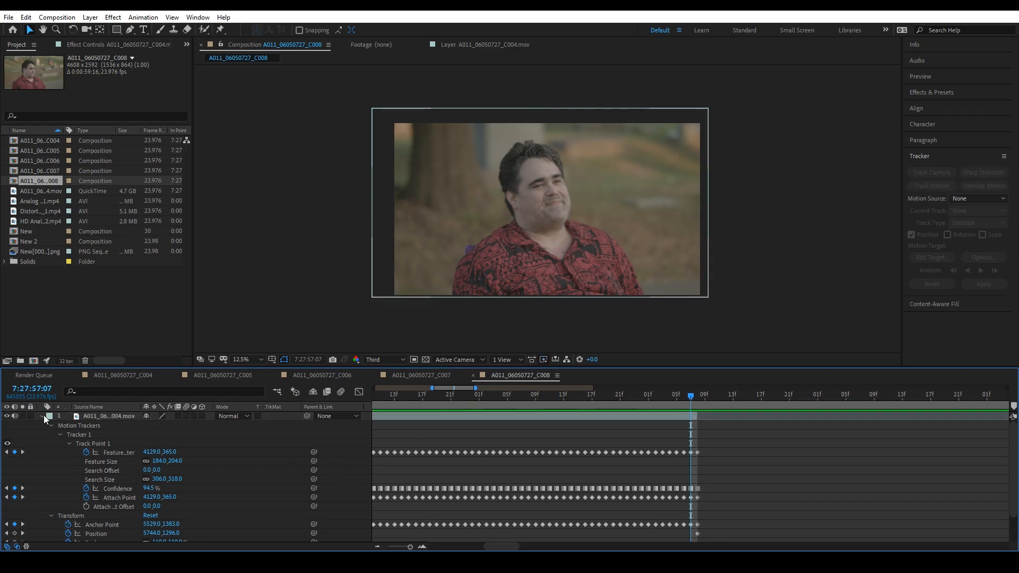
click(42, 416)
click(108, 417)
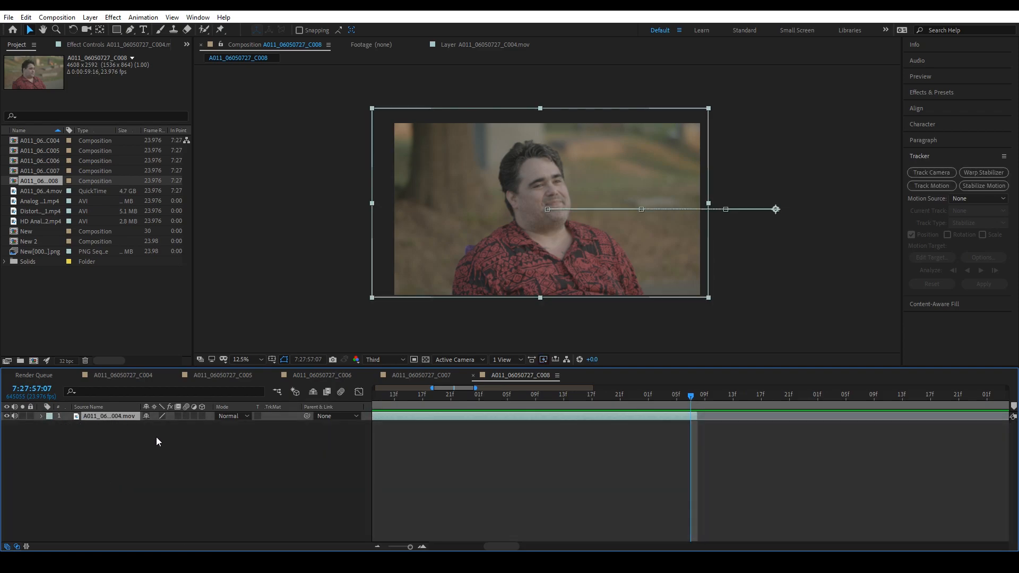
key(ctrl+d)
- Trim the upper copy to start at 7:27:57:07 and extend its end to about 7:28:06
drag(696, 417, 903, 416)
drag(411, 548, 393, 547)
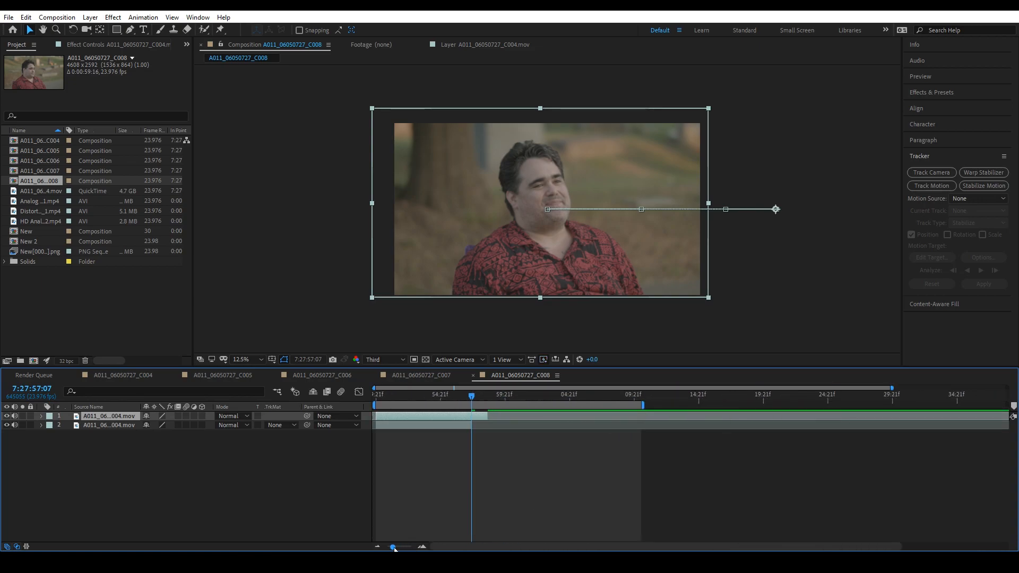
click(380, 426)
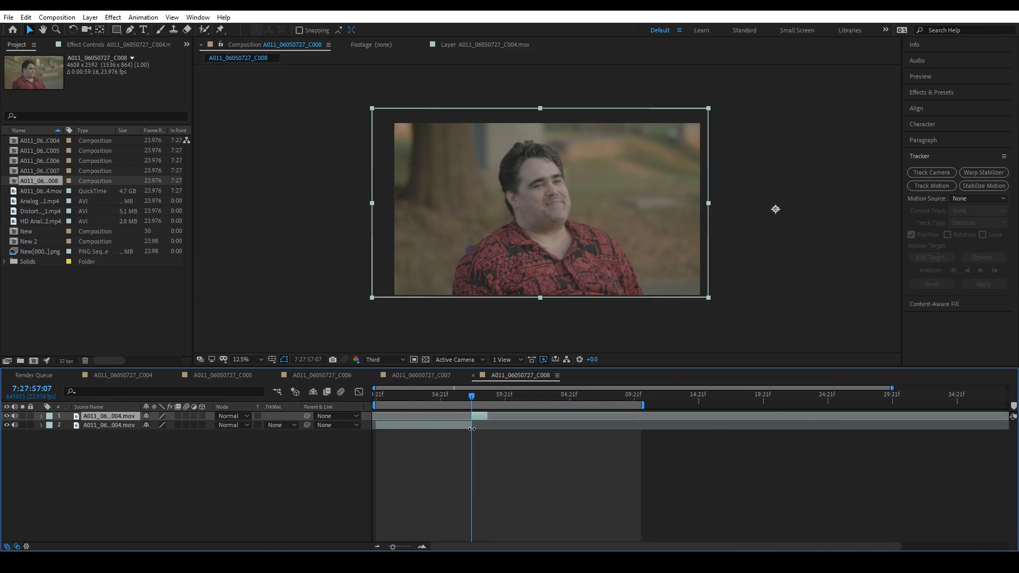
drag(392, 547, 412, 548)
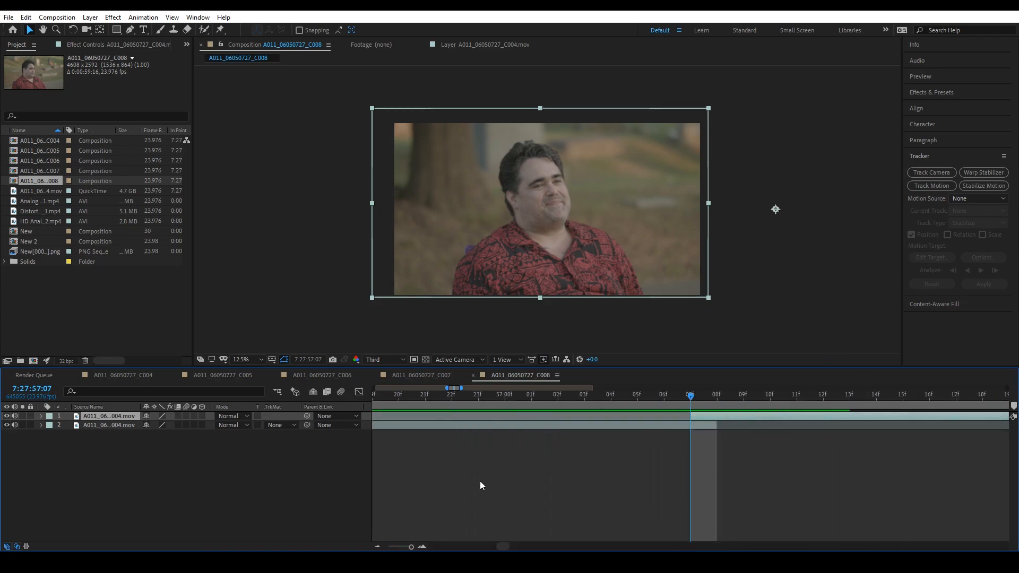
drag(411, 547, 400, 548)
drag(553, 418, 696, 422)
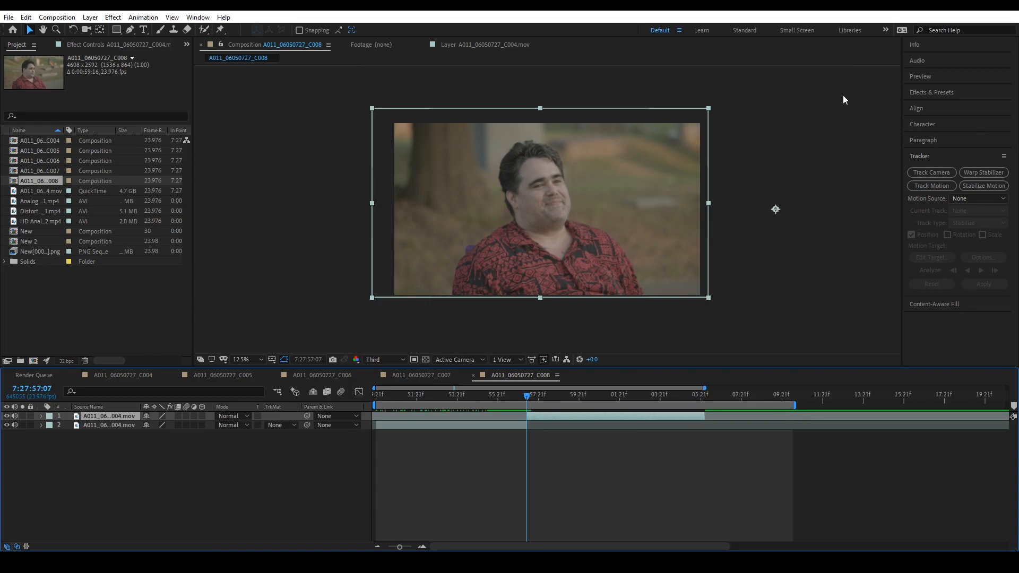
- Start Stabilize Motion on the upper copy and place an enlarged track point, feature size about 160 × 180, on the orange patch in the shot's upper-left corner
click(977, 185)
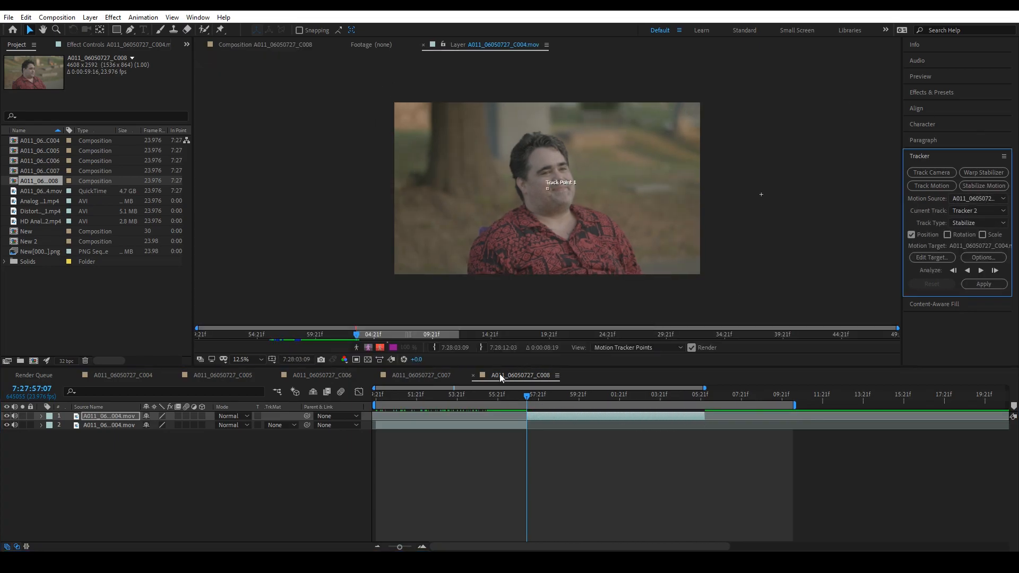
mouse_move(526, 397)
mouse_down()
mouse_move(609, 416)
mouse_move(526, 425)
mouse_move(614, 422)
mouse_move(527, 404)
mouse_up()
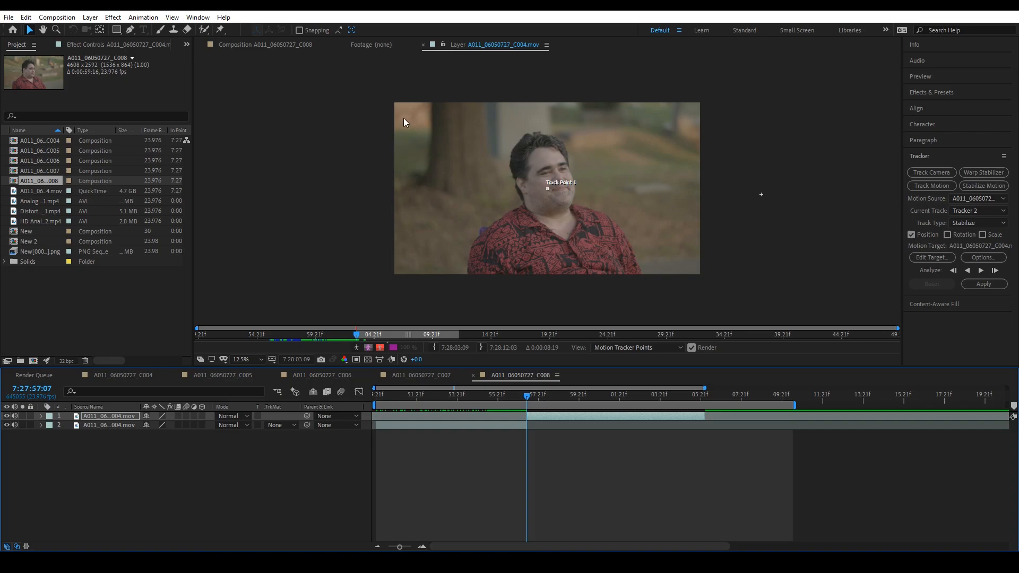
key(period)
key(period)
key(period)
key(period)
click(549, 186)
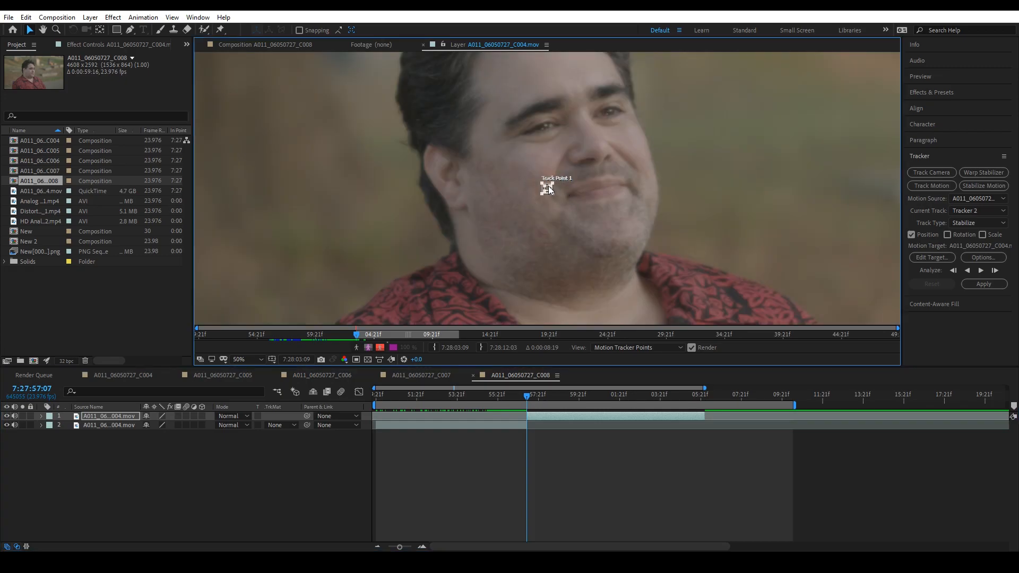
drag(549, 192, 304, 56)
key(space)
drag(375, 151, 779, 341)
drag(737, 275, 456, 168)
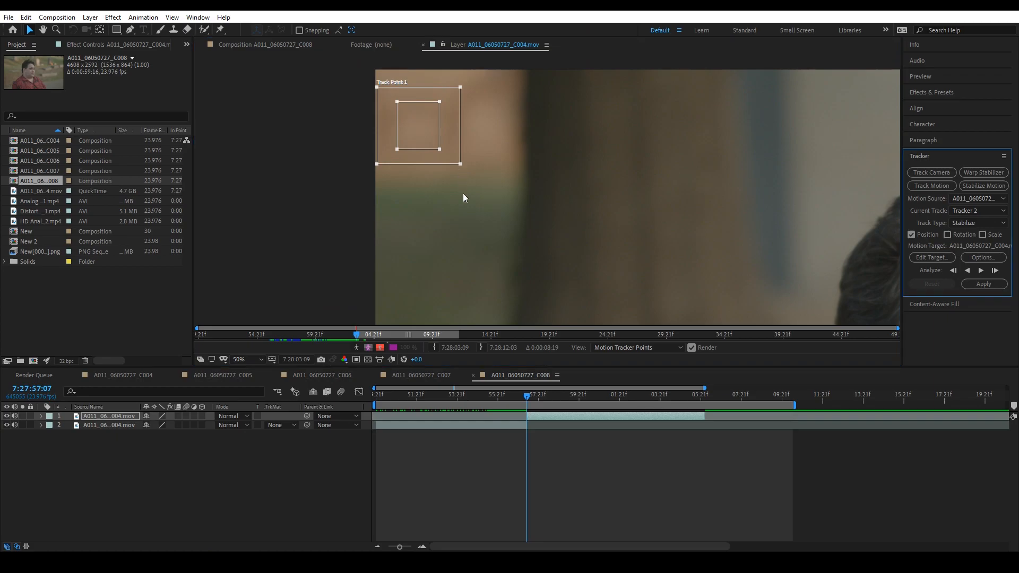
scroll(462, 189, down, 2)
scroll(578, 186, down, 2)
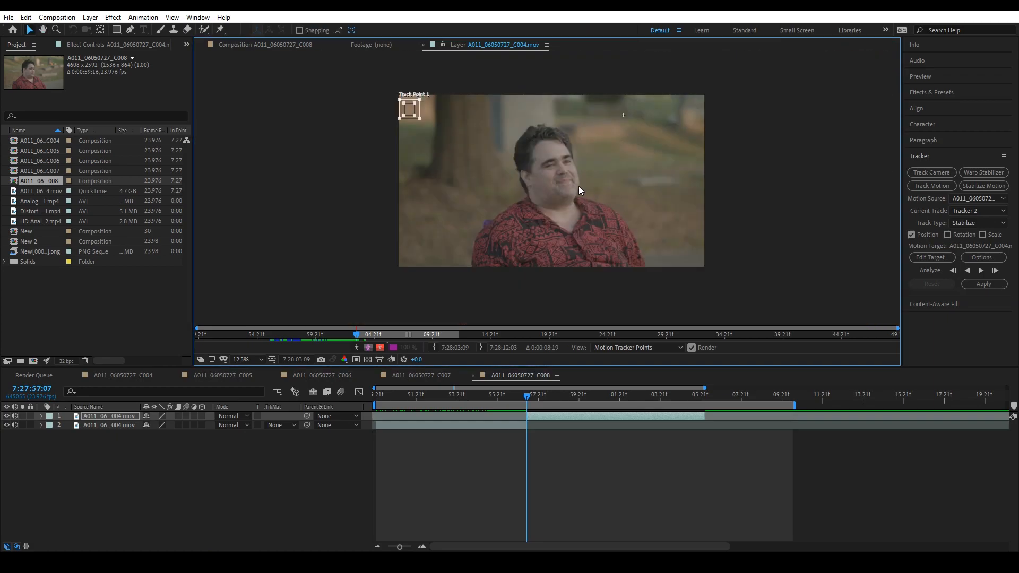
drag(562, 194, 540, 187)
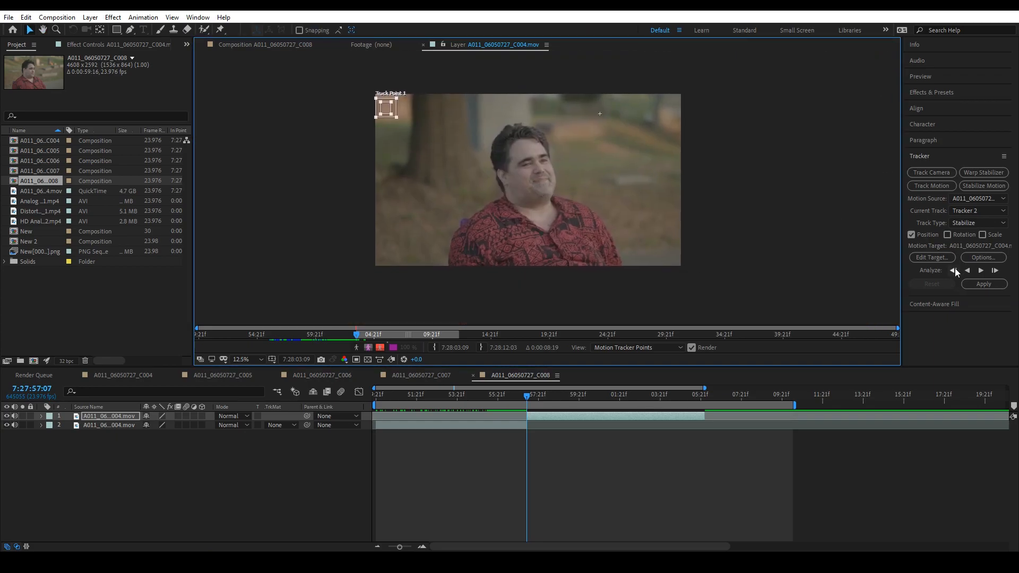
- Analyze the second section's track point forward to 7:27:59:08 and apply the stabilization to the upper layer in X and Y
click(981, 270)
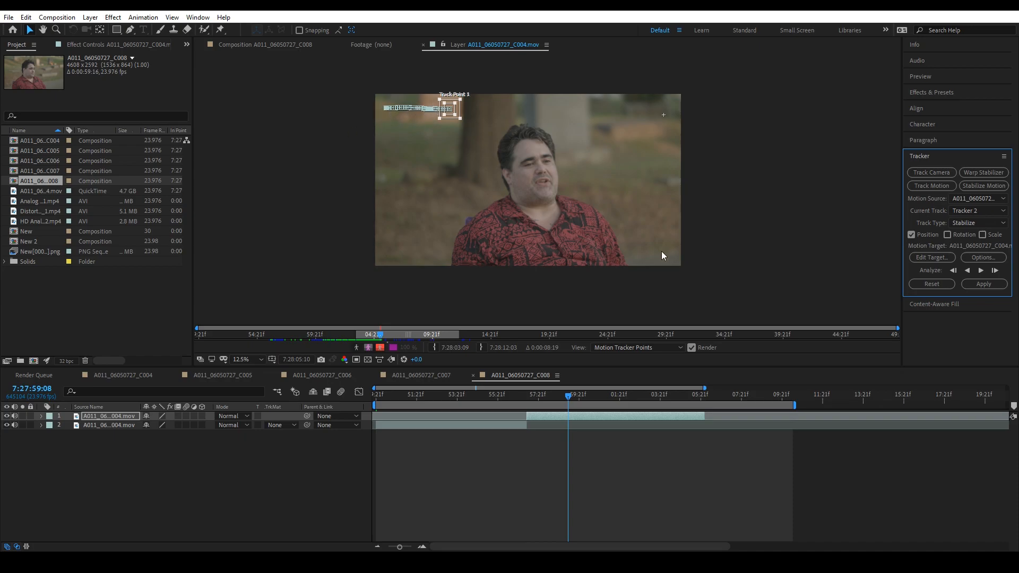
click(984, 283)
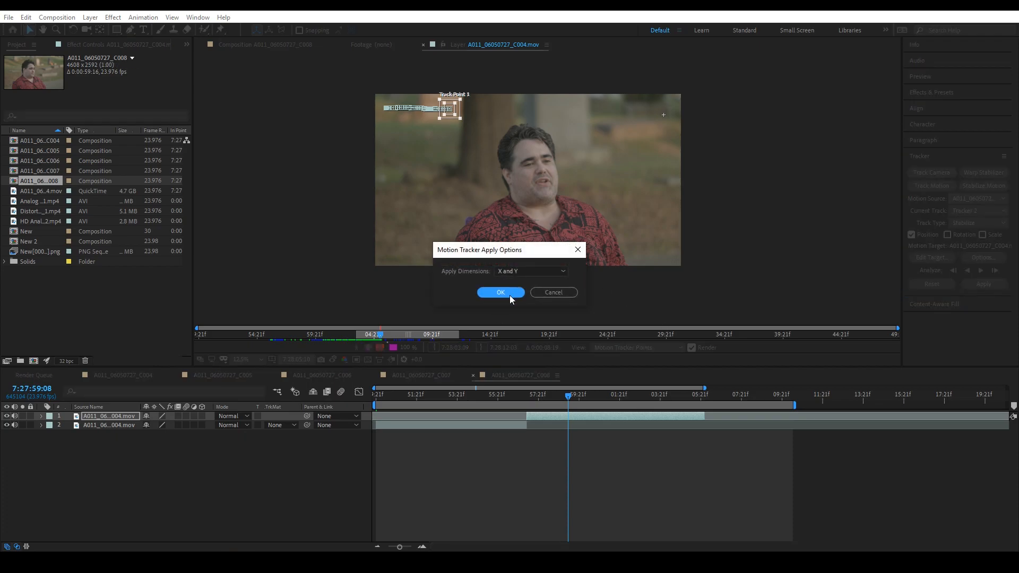
click(500, 292)
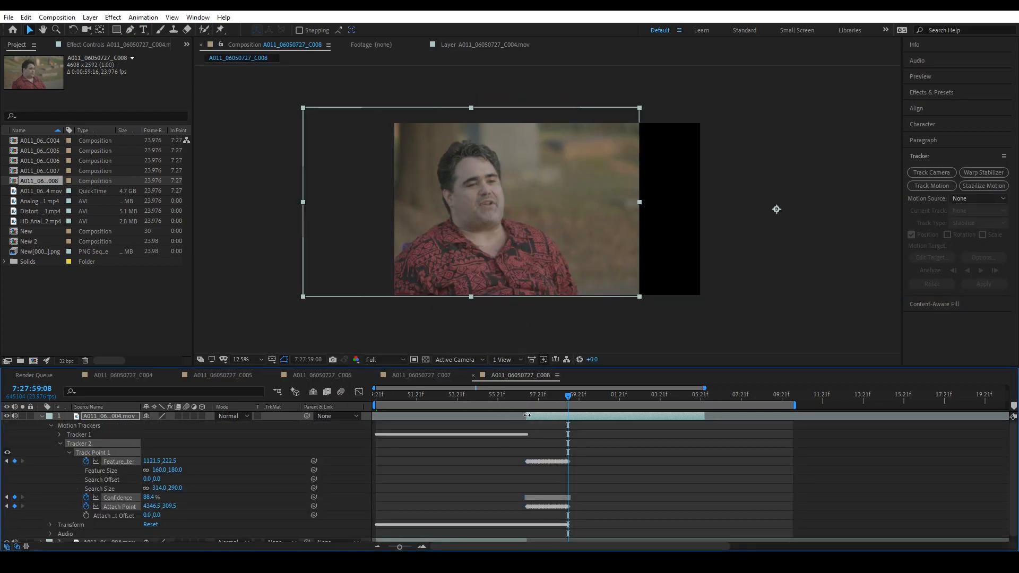
- Trim the upper layer's end to about 7:27:59:08 and shift it right to cover the frame, both at that frame and midway through the section
drag(458, 215, 527, 237)
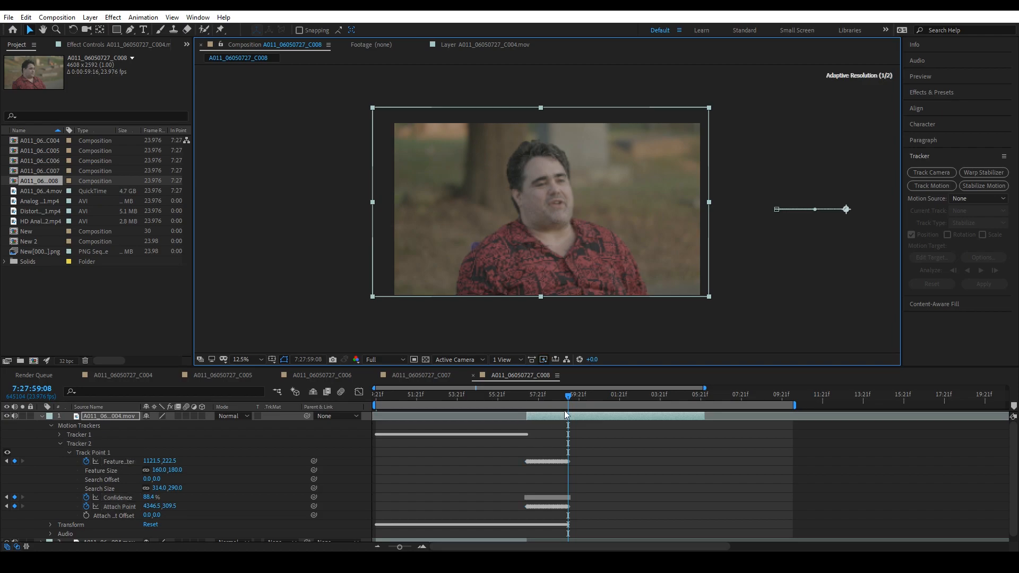
drag(703, 419, 546, 407)
drag(560, 262, 565, 262)
- Preview the second stabilized section from 7:27:57:07, and check the join between both sections from 7:27:55:09
click(527, 395)
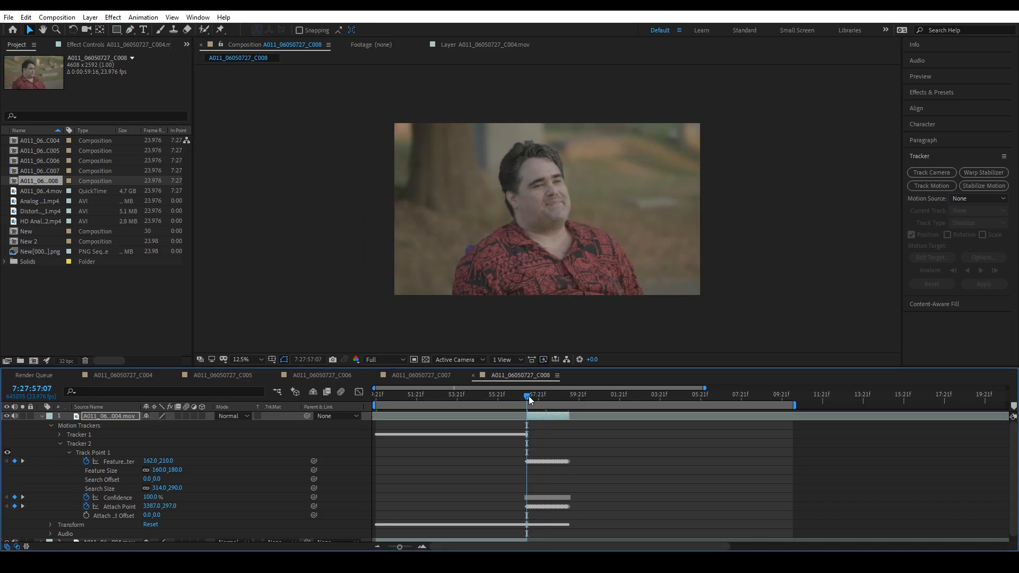
key(space)
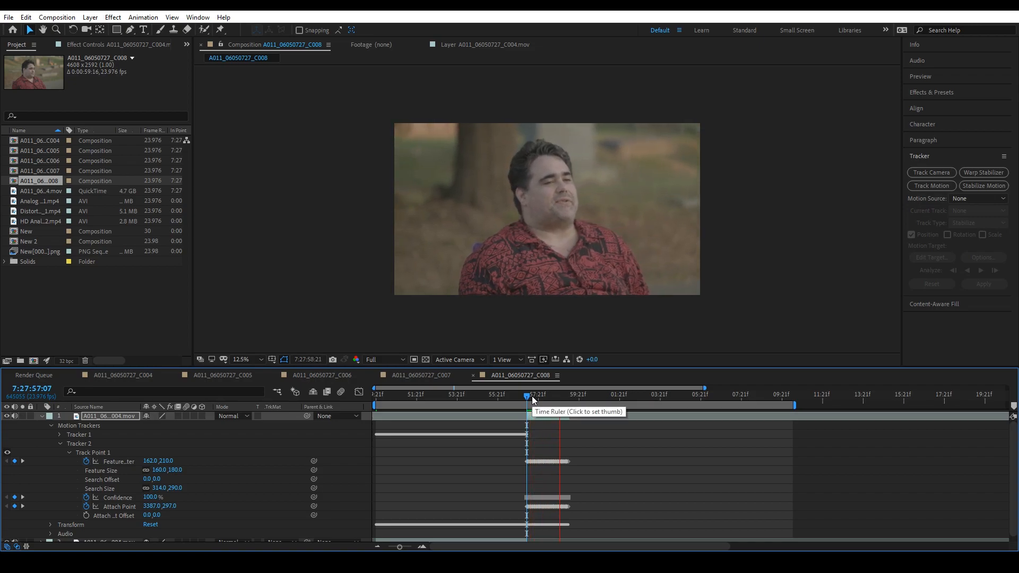
drag(576, 400, 488, 450)
key(space)
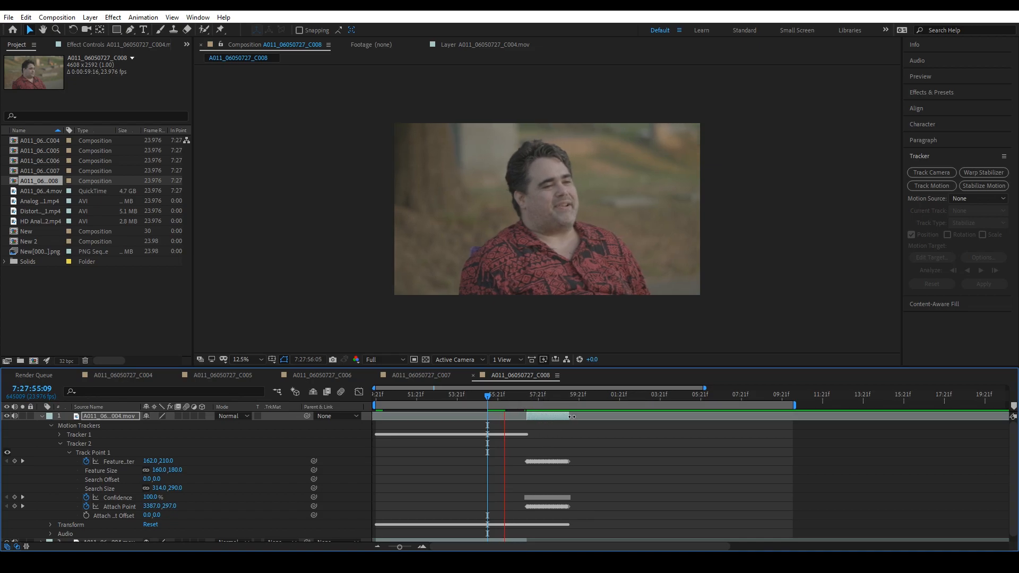
click(549, 396)
drag(549, 397, 564, 421)
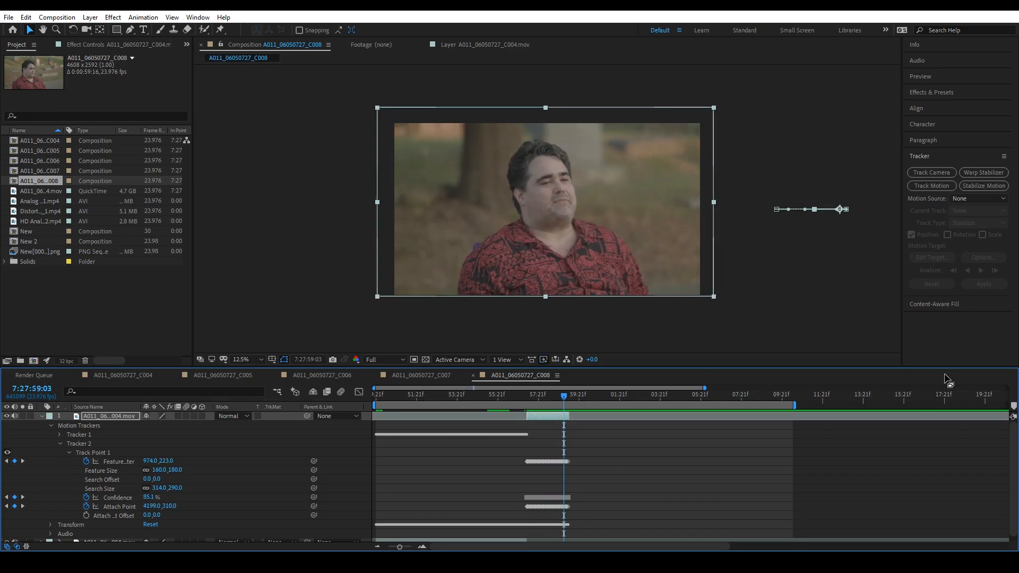
- Duplicate the upper layer and trim the new copy to run from 7:27:59:09 to about 7:28:02:06
drag(566, 399, 568, 396)
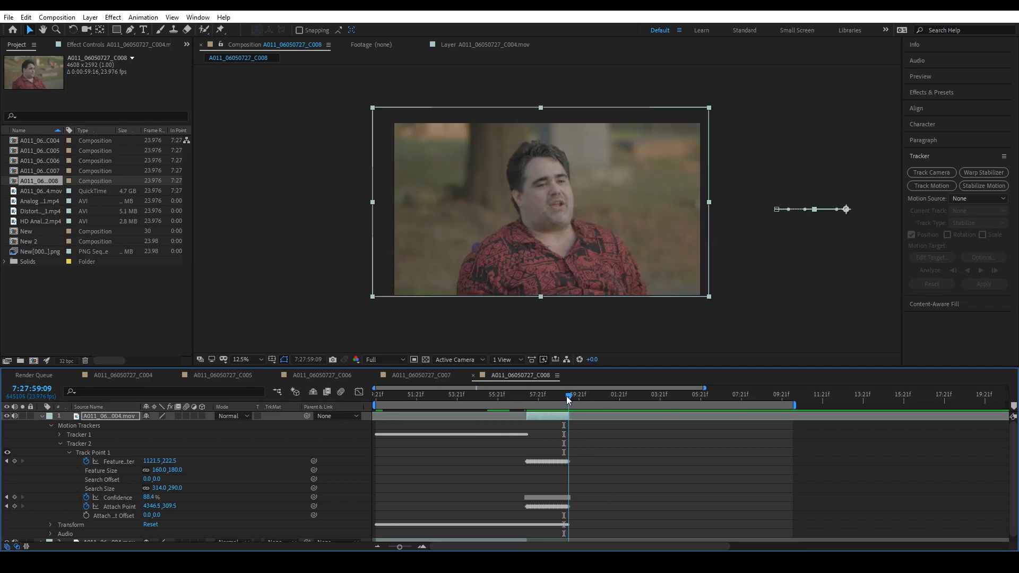
key(ctrl+d)
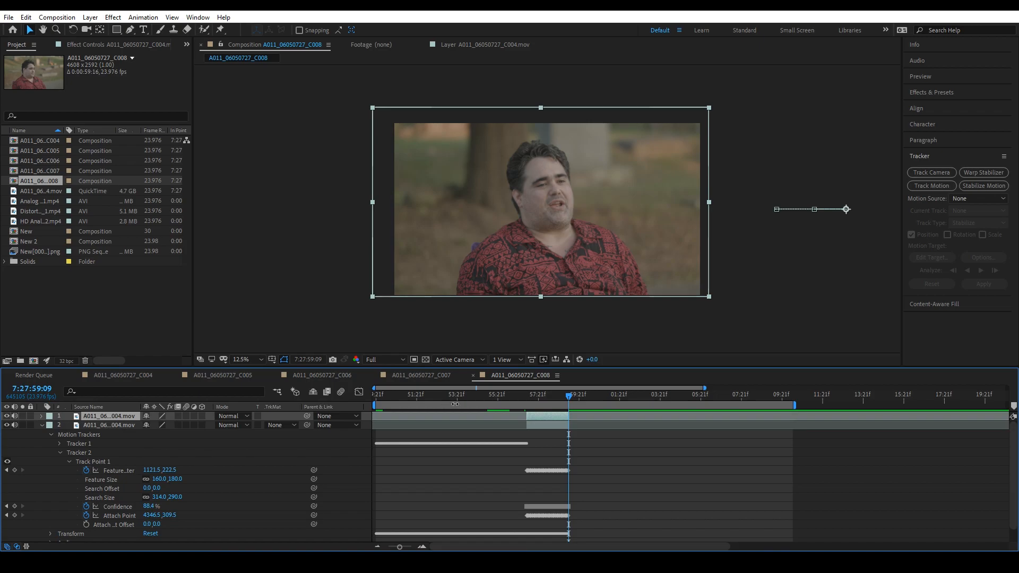
drag(568, 416, 625, 418)
drag(526, 417, 568, 420)
drag(400, 547, 405, 547)
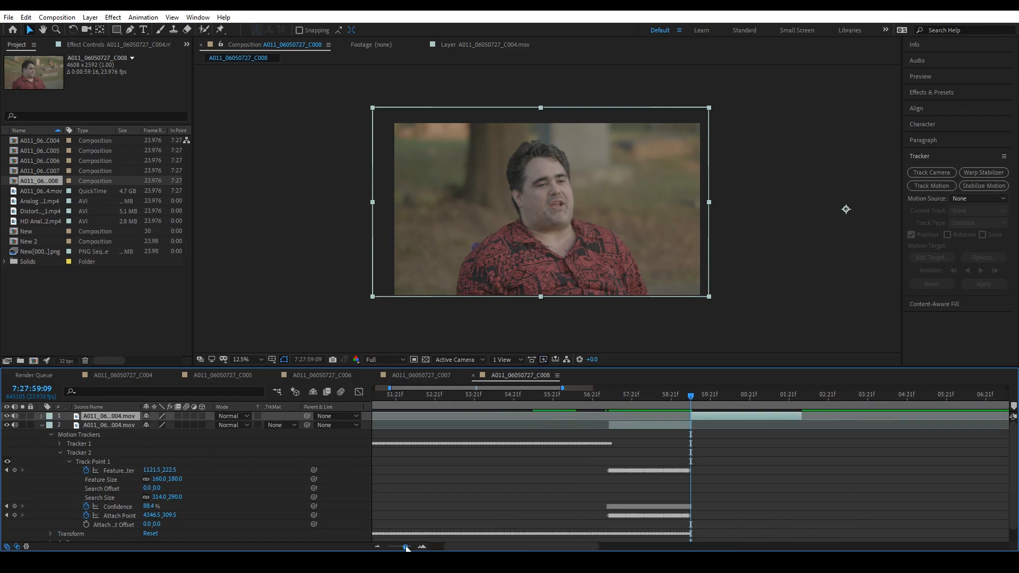
- Start Stabilize Motion on the newest copy, extend its end to about 7:28:05:14 and return to its first frame, 7:27:59:09
click(967, 186)
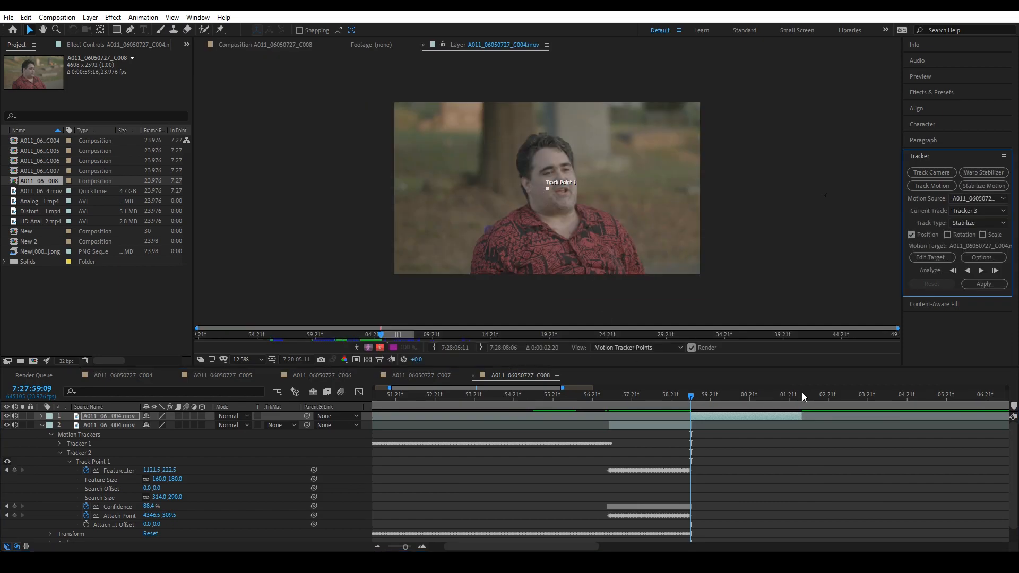
drag(691, 397, 804, 412)
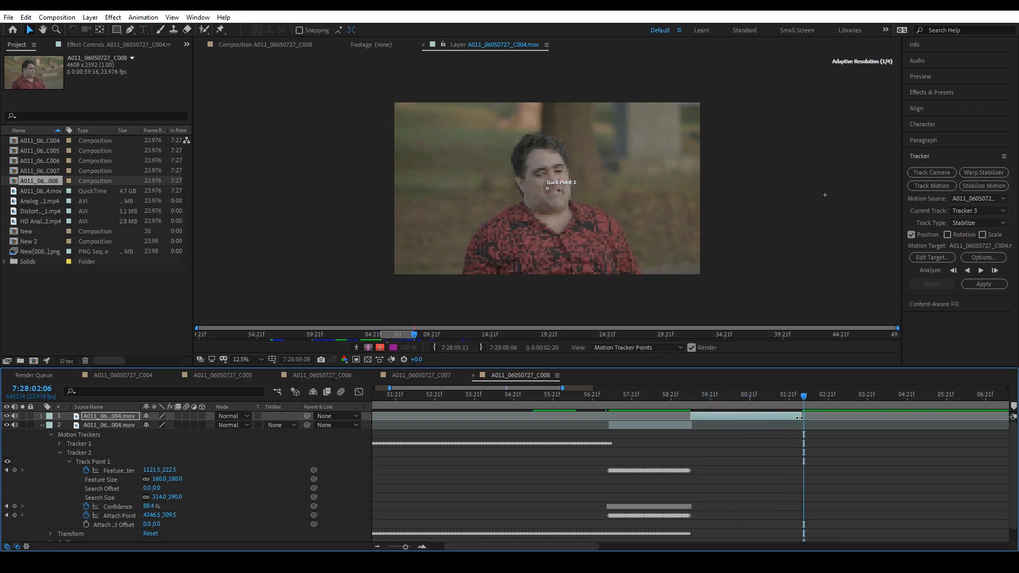
drag(924, 428, 999, 429)
drag(807, 397, 934, 422)
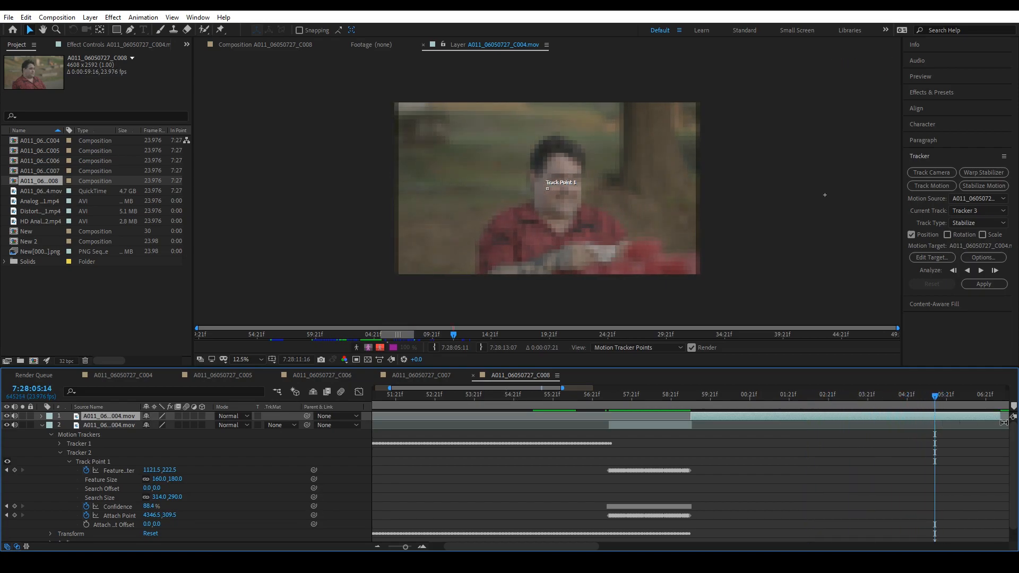
drag(1002, 418, 689, 422)
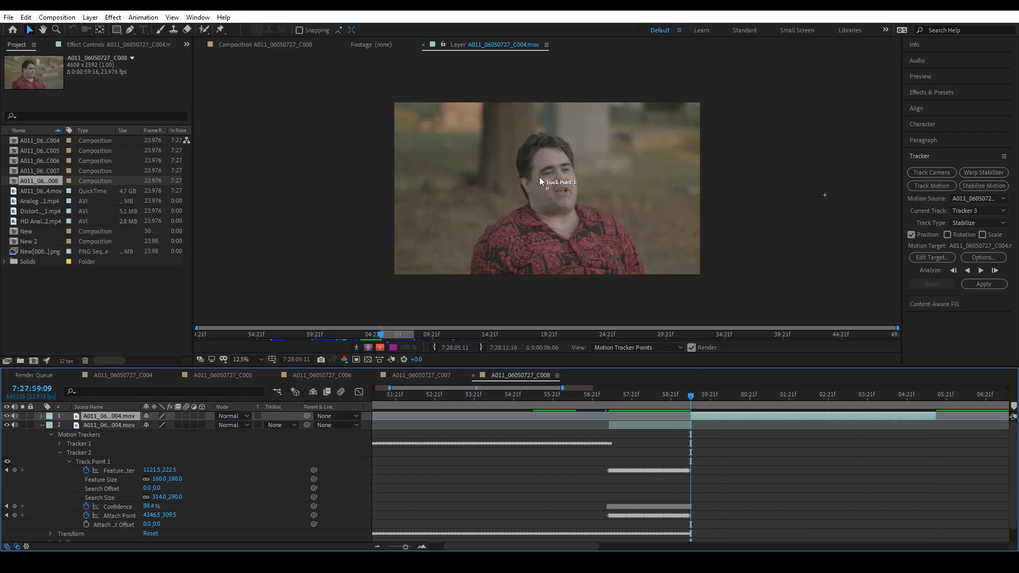
- Place the track point on the reddish background patch in the upper left of the footage and enlarge its feature and search regions
scroll(543, 183, up, 1)
click(550, 193)
click(550, 192)
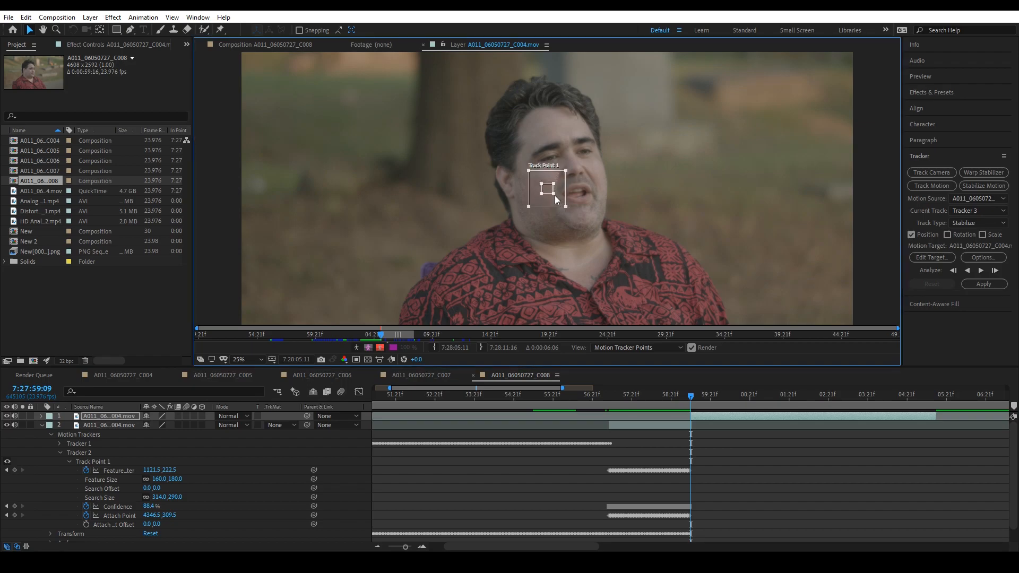
drag(555, 199, 312, 81)
drag(360, 123, 487, 252)
drag(432, 205, 450, 218)
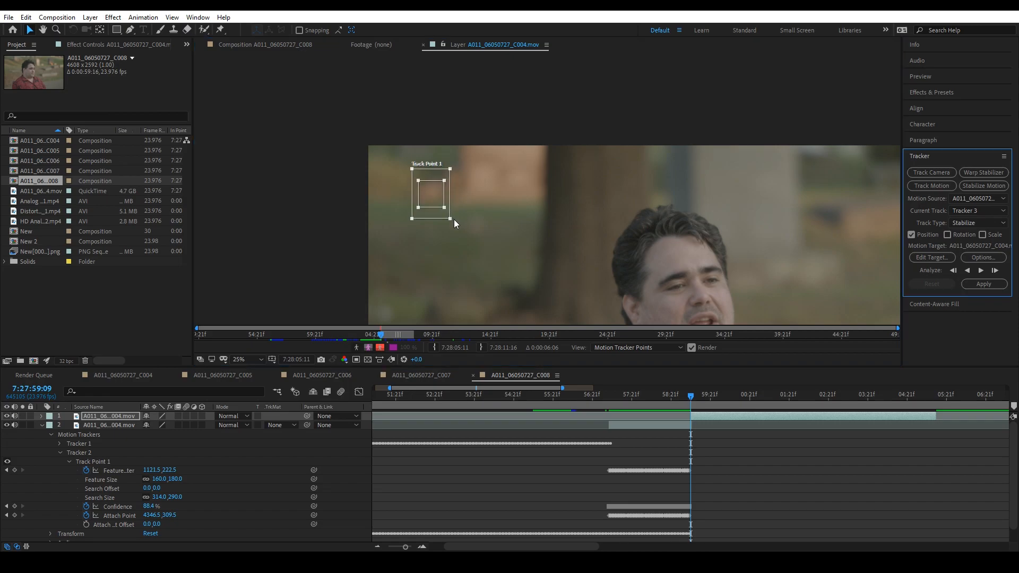
scroll(707, 284, down, 2)
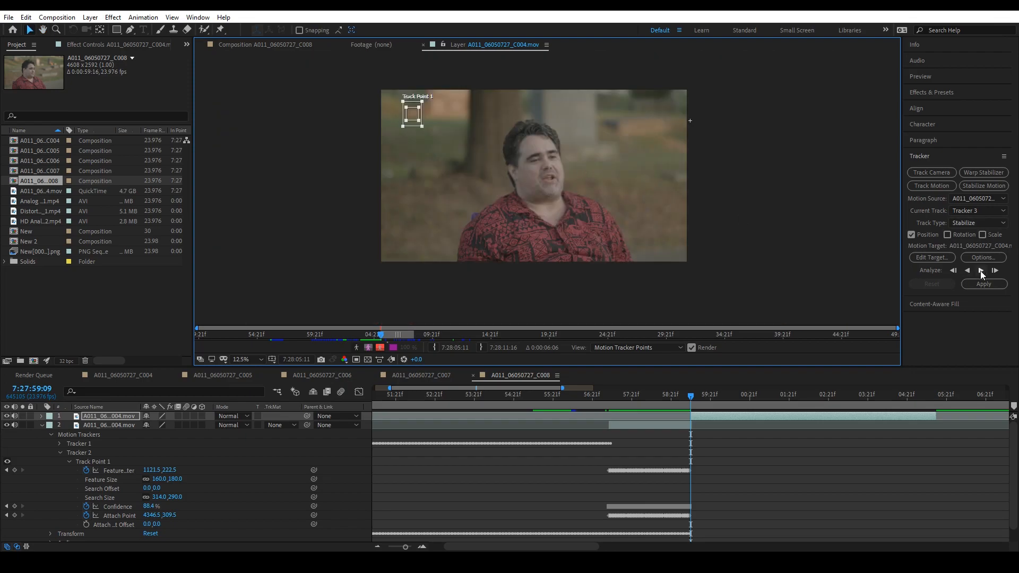
- Analyze the track forward through the third section and apply the position stabilization to the layer
click(980, 270)
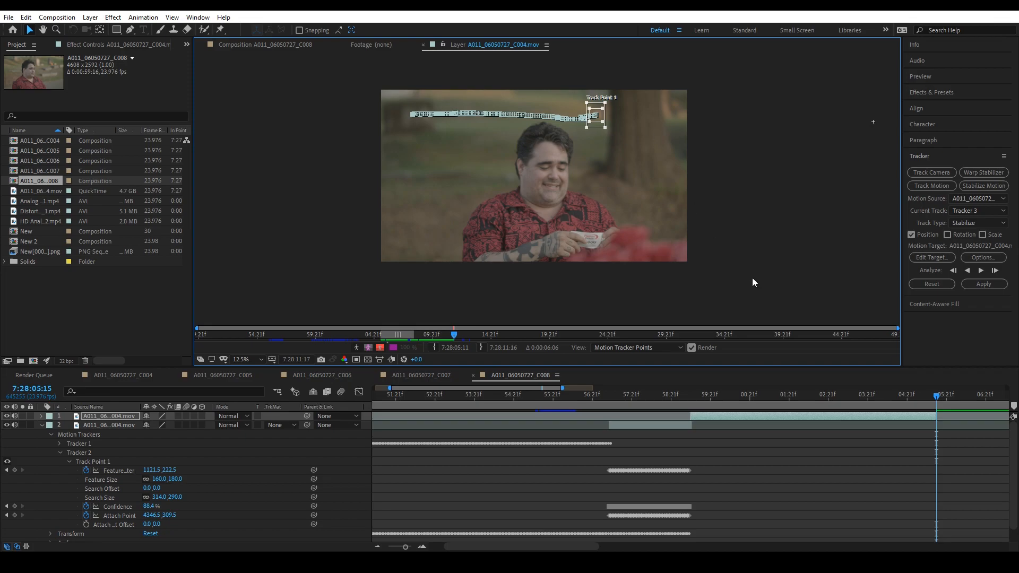
click(982, 283)
click(505, 297)
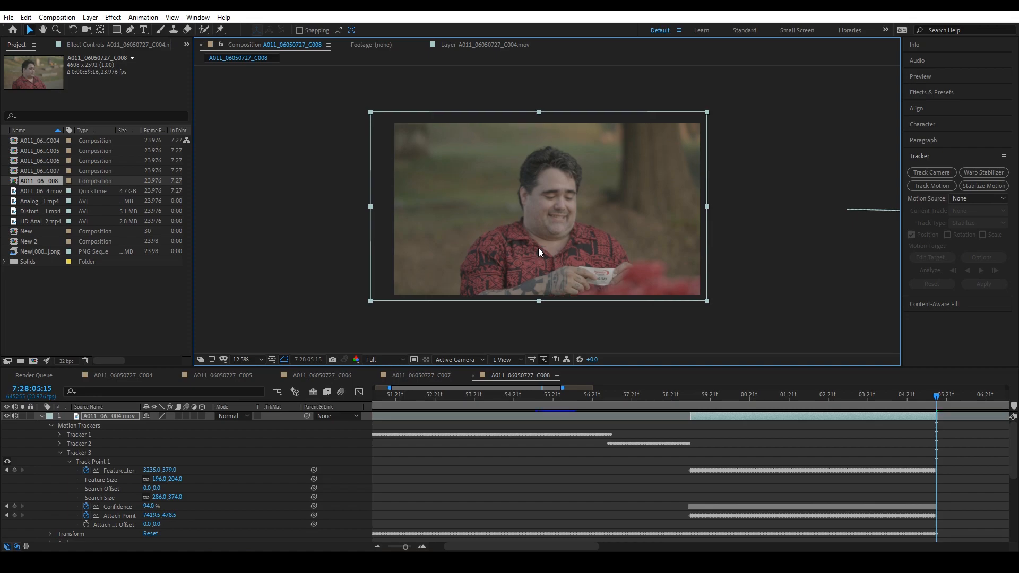
- Shift the stabilized layer to cover the frame at 7:28:04:16 and again at 7:28:04:04
drag(931, 397, 898, 407)
drag(540, 245, 552, 244)
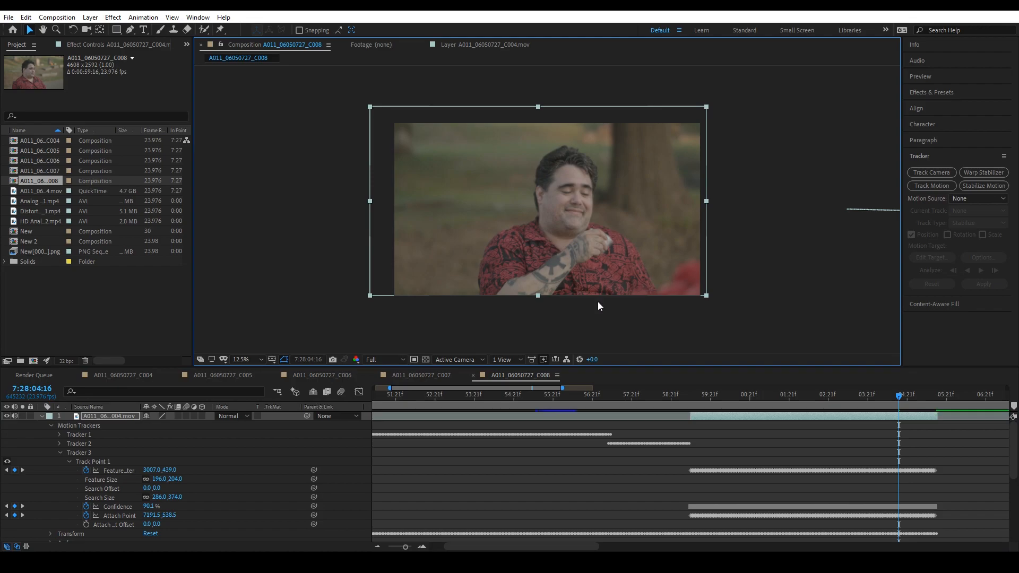
drag(917, 399, 878, 416)
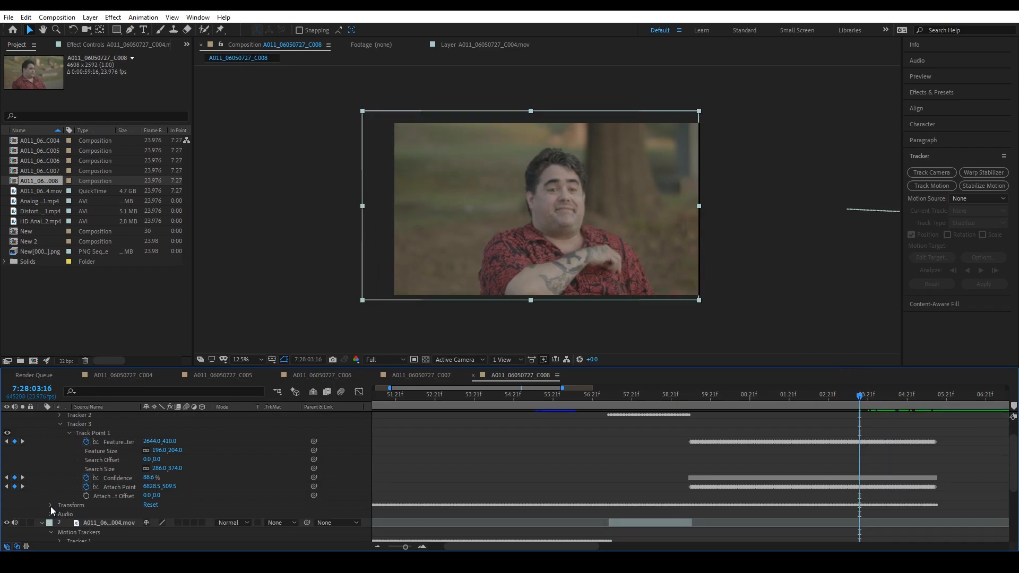
- Reveal the layer's Transform keyframes and nudge the layer right at 7:28:04:04, to Position 9348.0, 1413.5
click(50, 506)
scroll(284, 486, down, 1)
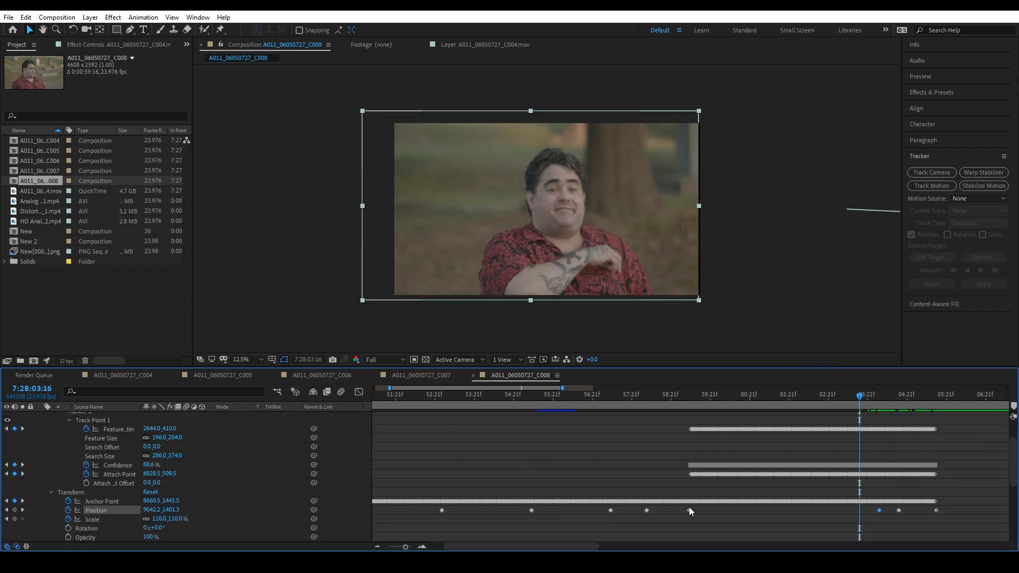
drag(860, 398, 879, 397)
click(610, 245)
key(Right)
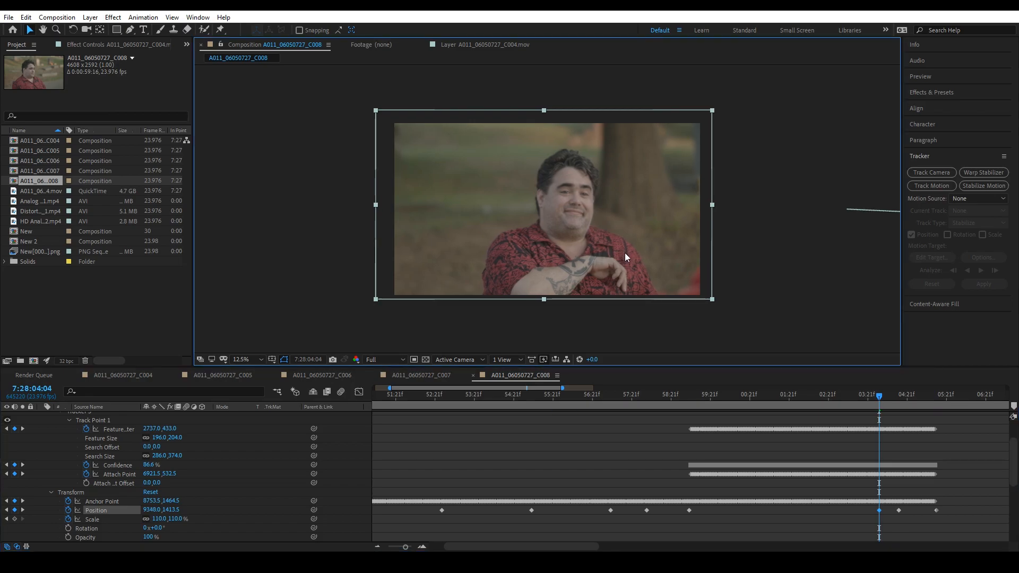
- Preview the third stabilized section from 7:27:59:08 and check the framing near its end at 7:28:05:10
drag(879, 397, 689, 477)
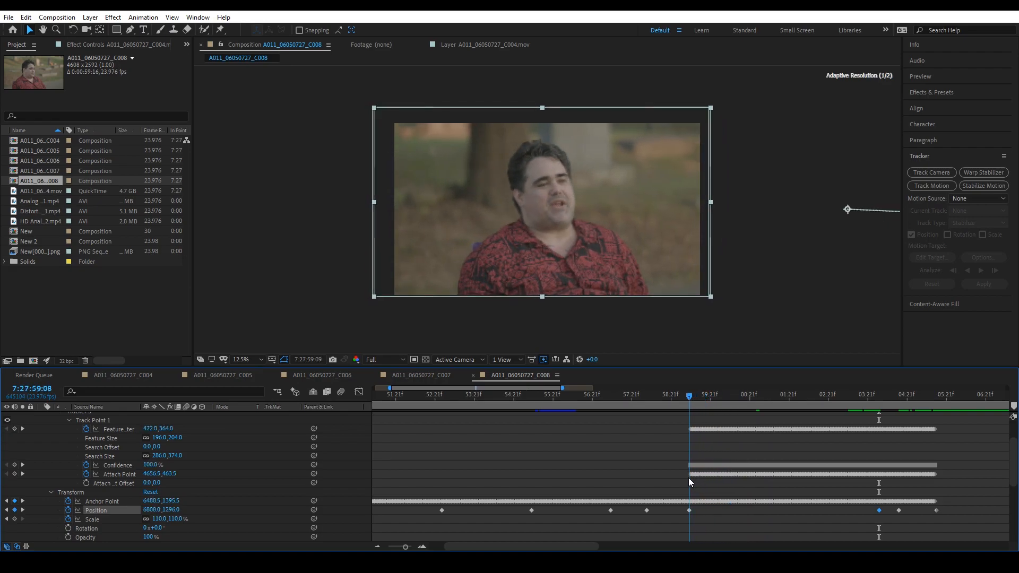
key(space)
drag(923, 398, 929, 397)
- Collapse the tracker properties, duplicate the upper layer and trim the copy to run from 7:28:05:16 to about 7:28:10:09
scroll(60, 473, up, 2)
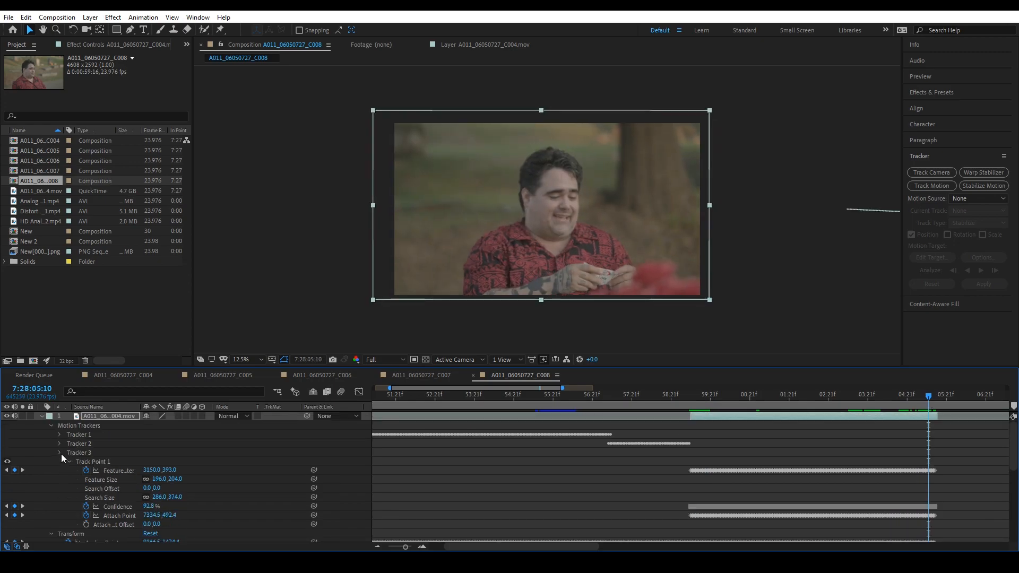
click(61, 453)
click(50, 462)
key(space)
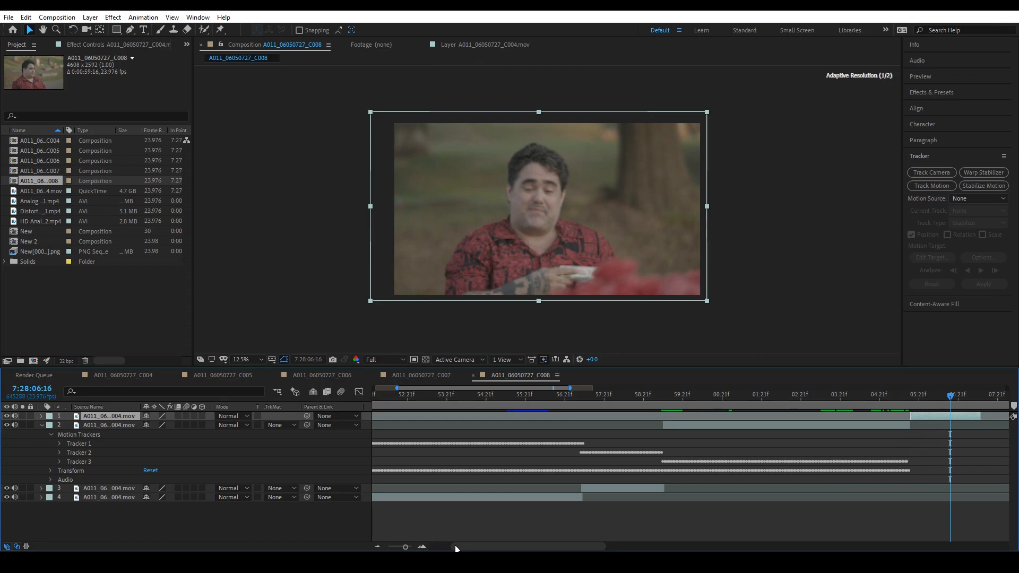
drag(574, 548, 592, 548)
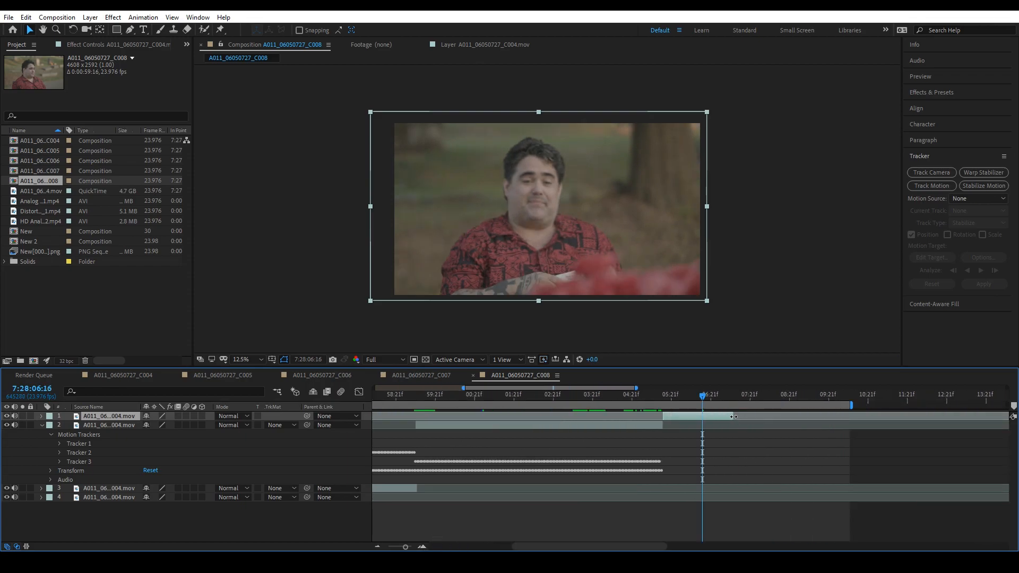
drag(733, 417, 852, 417)
- Stabilize the newest copy's position by tracking a background feature forward from 7:28:05:16 to the section's end at 7:28:10:10
key(i)
click(974, 187)
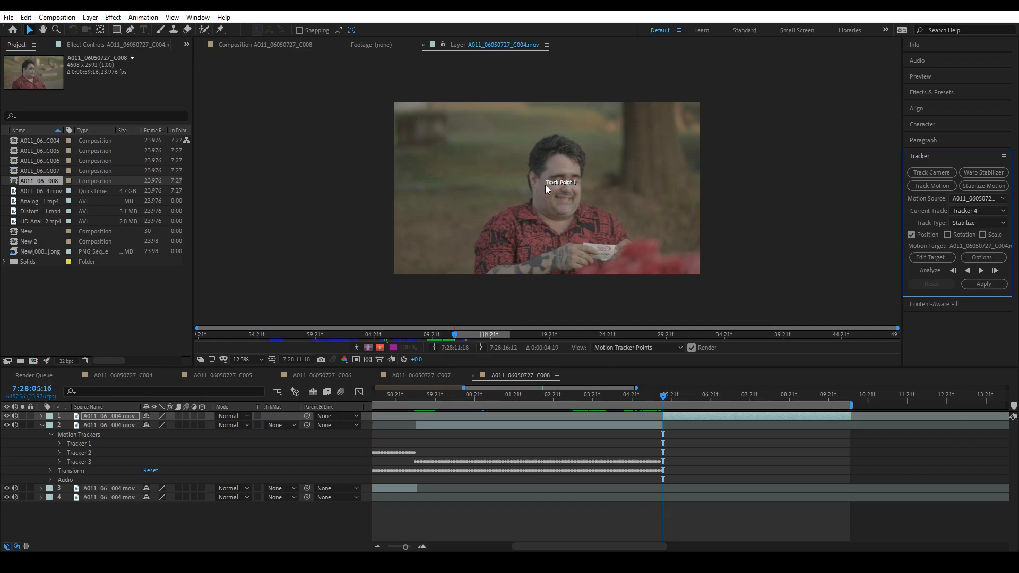
scroll(546, 186, up, 2)
click(548, 190)
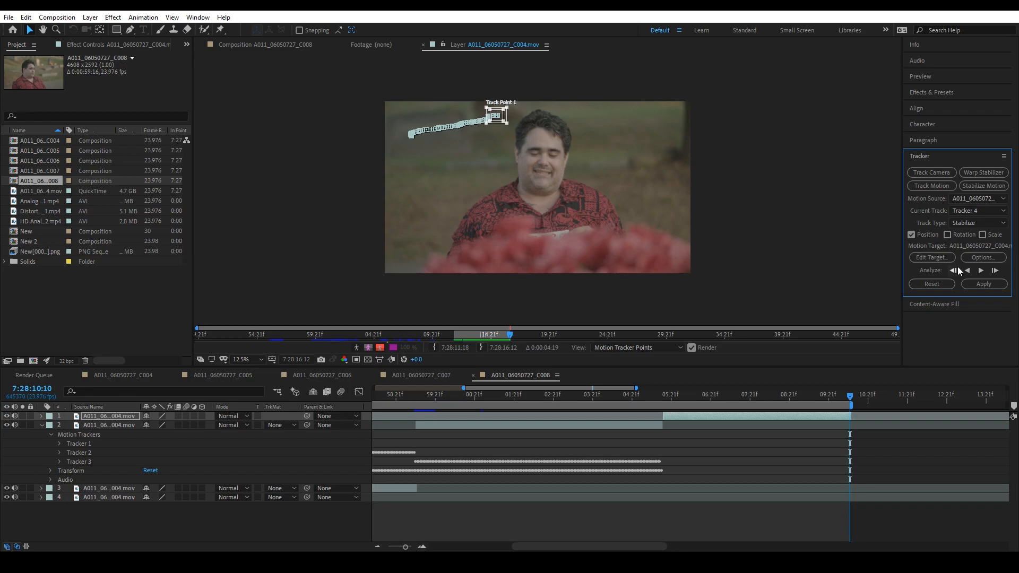
click(983, 284)
click(513, 290)
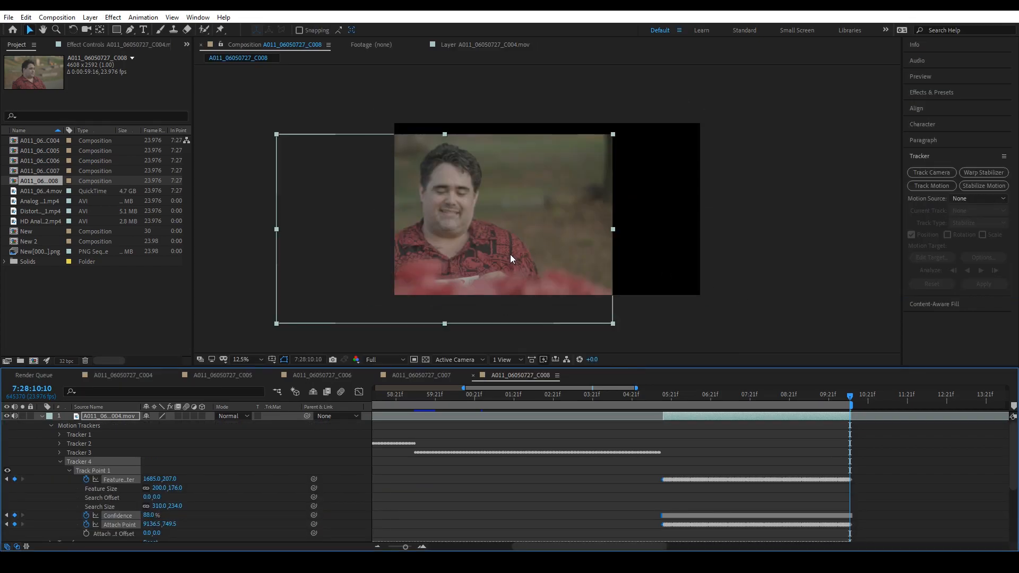
- Reposition the fourth section to cover the frame at 7:28:10:10 (Position 11336.0, 1104.0) and at 7:28:08:20 (11185.7, 1137.9)
drag(506, 248, 606, 231)
click(870, 427)
drag(847, 398, 783, 422)
click(593, 267)
drag(592, 267, 613, 264)
drag(690, 399, 655, 451)
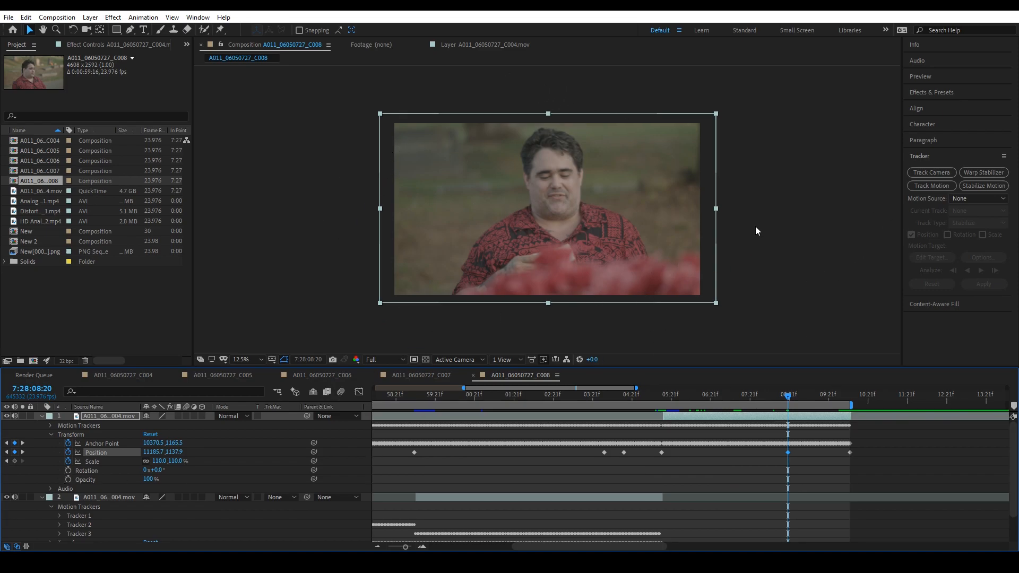
- Keyframe Scale at 110% at 7:28:08:20 and 103% at 7:28:10:10, and recenter the layer there at Position 10768.0, 1104.0
click(15, 461)
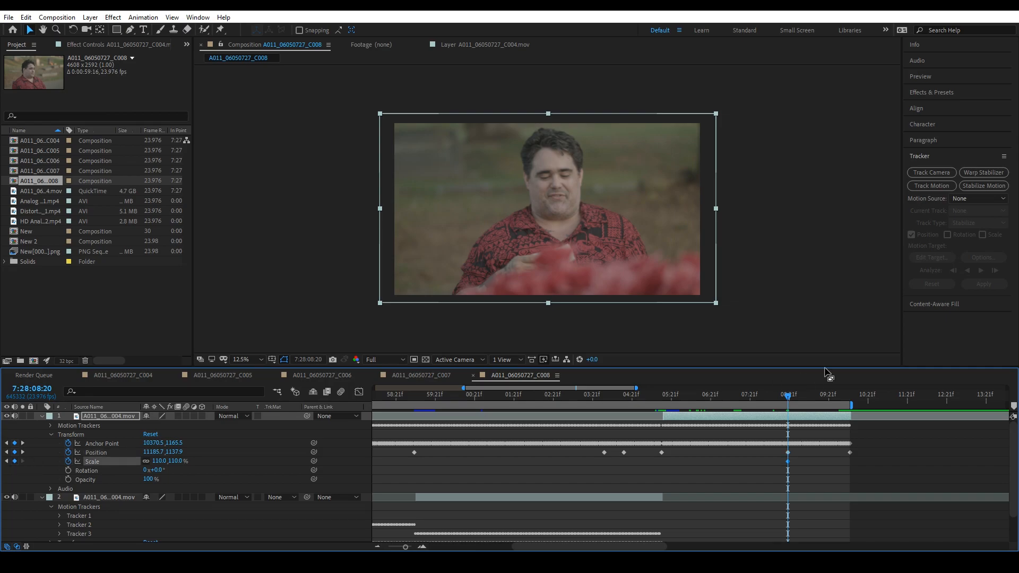
drag(791, 404, 850, 406)
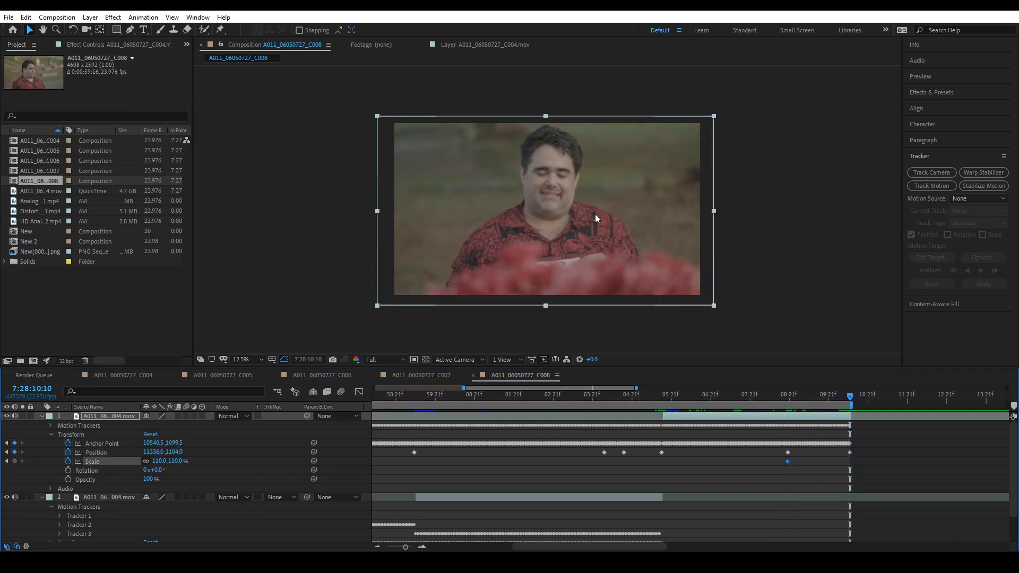
mouse_move(714, 304)
mouse_down()
mouse_move(692, 271)
mouse_move(668, 275)
mouse_move(703, 298)
mouse_up()
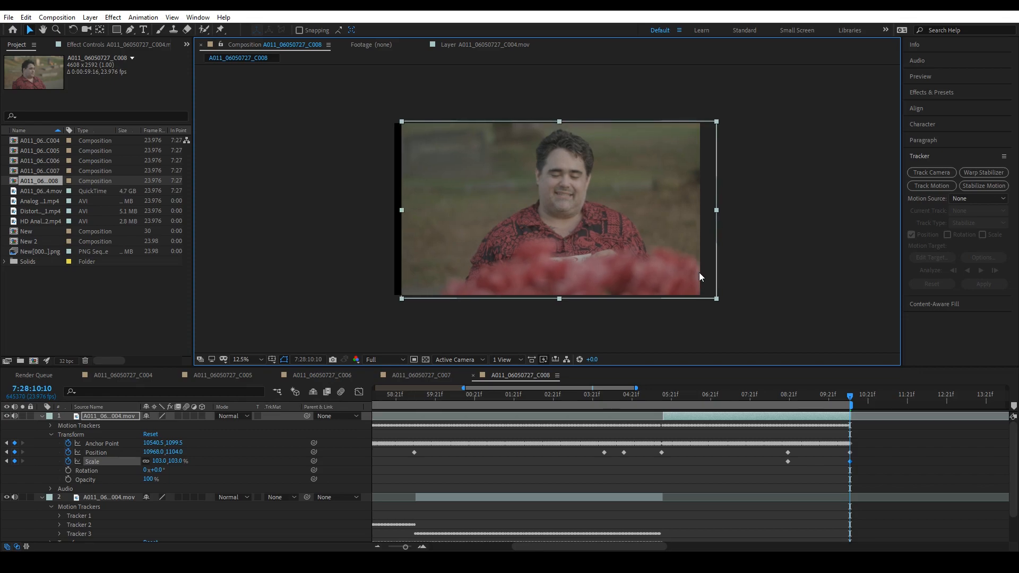
drag(691, 262, 678, 264)
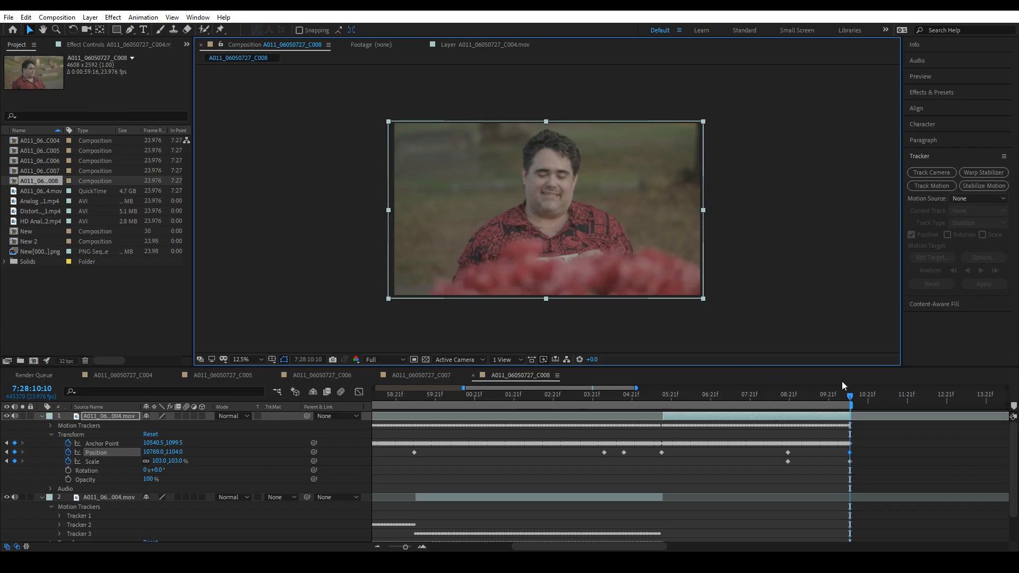
- Preview the scale and position change at the end of the fourth section from 7:28:08:15
drag(848, 399, 775, 428)
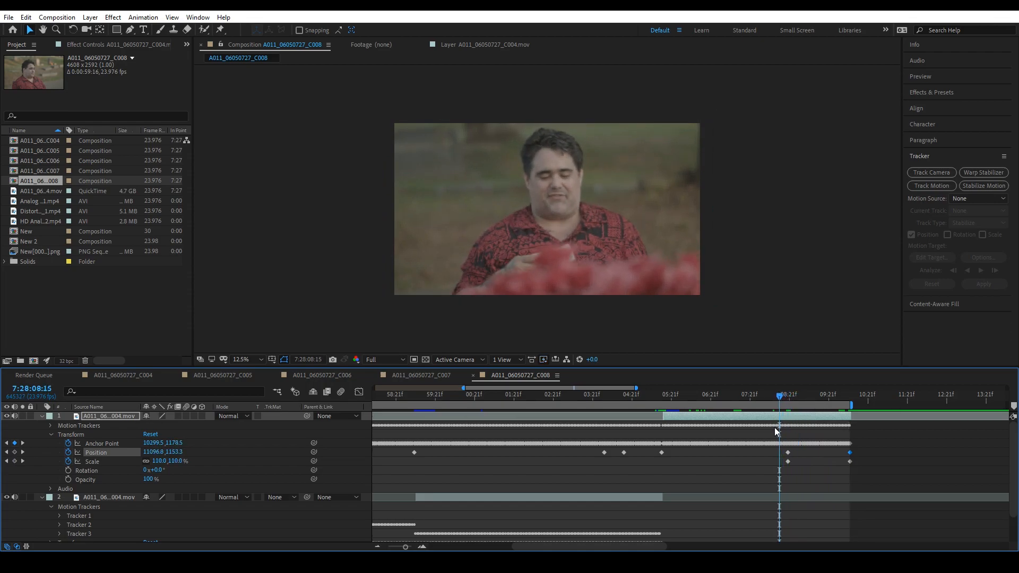
key(space)
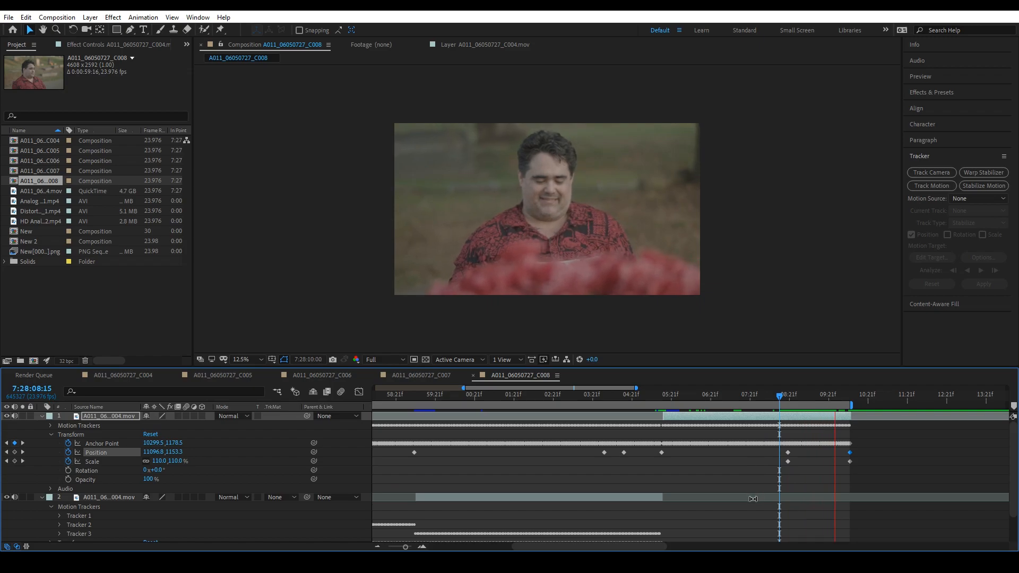
key(space)
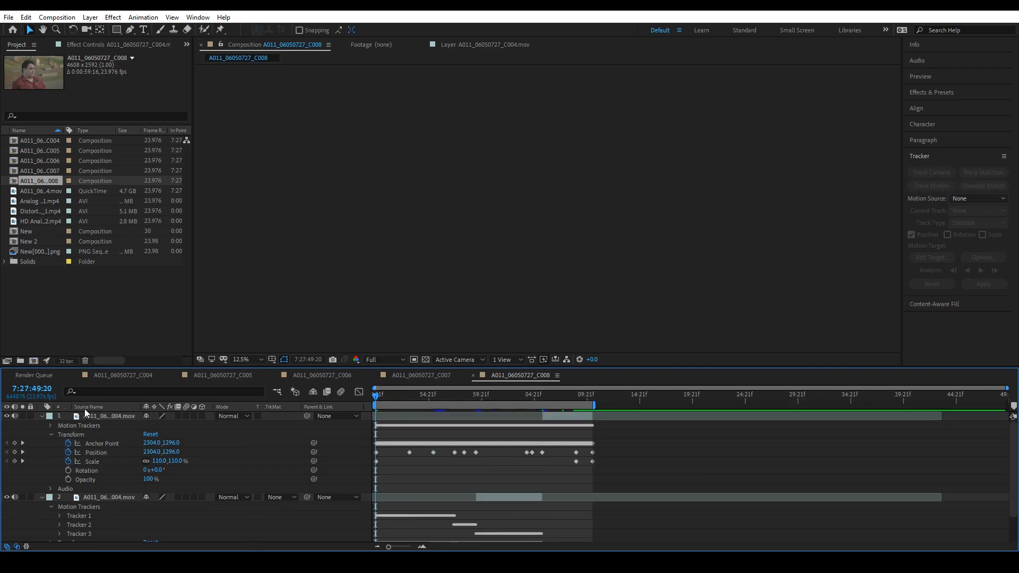
- Duplicate the upper layer, trim the copy to run from 7:28:10:10 to about 7:28:15:20 and collapse the layers' properties
click(91, 416)
key(ctrl+d)
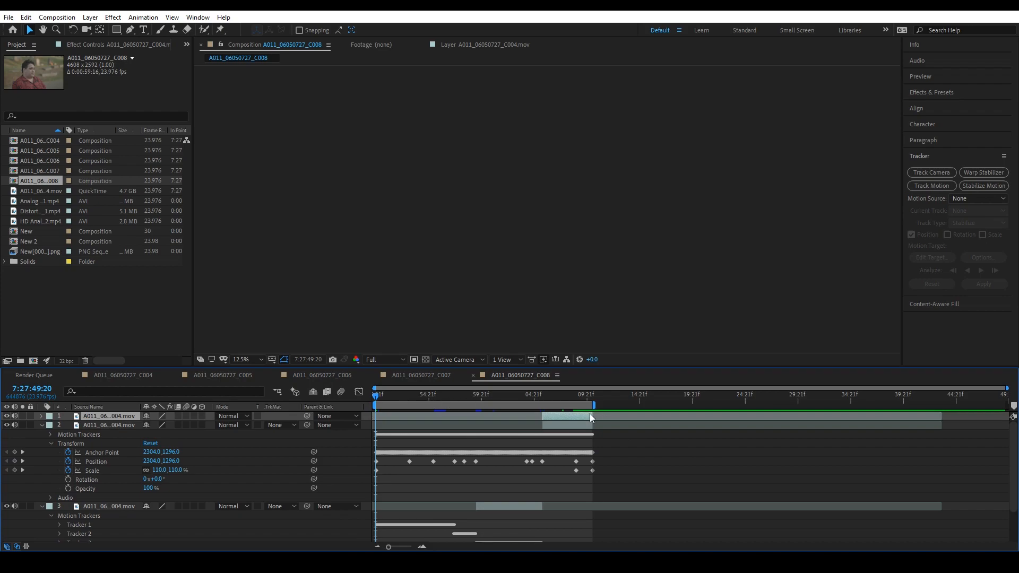
mouse_move(592, 418)
mouse_down()
mouse_move(750, 421)
mouse_move(632, 420)
mouse_move(649, 420)
mouse_move(621, 405)
mouse_move(651, 408)
mouse_up()
drag(543, 417, 593, 416)
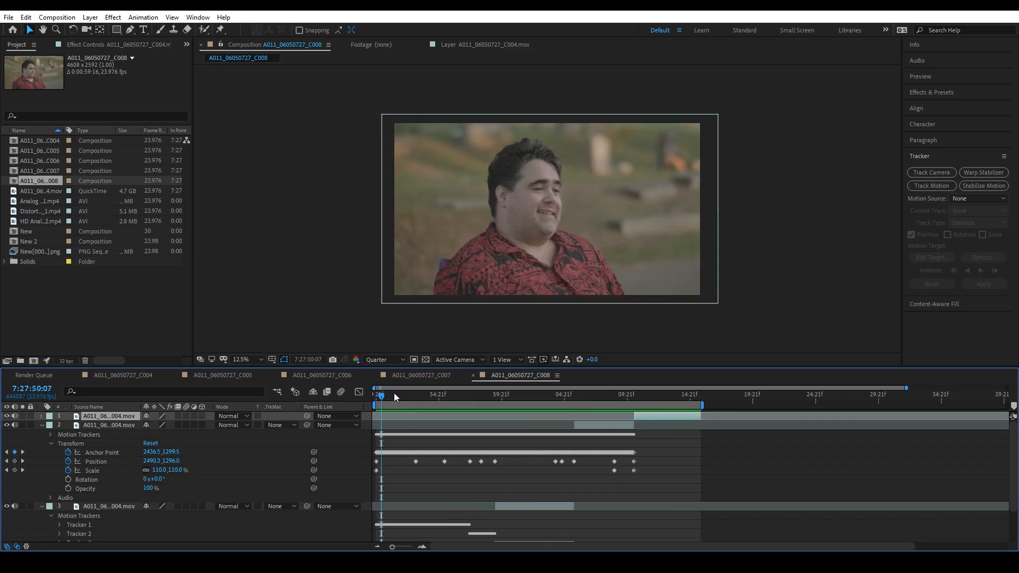
drag(394, 393, 352, 403)
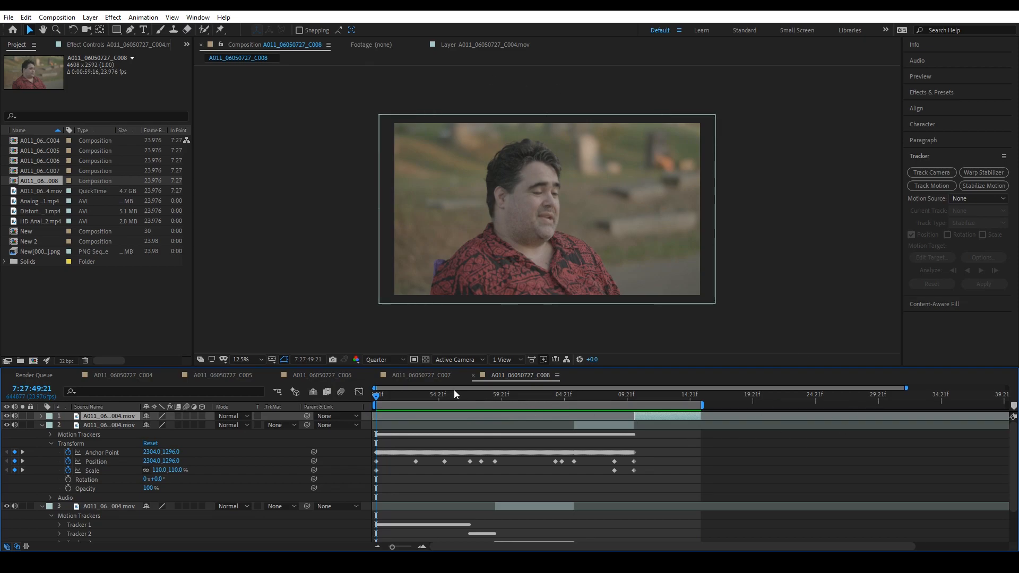
click(42, 426)
click(42, 434)
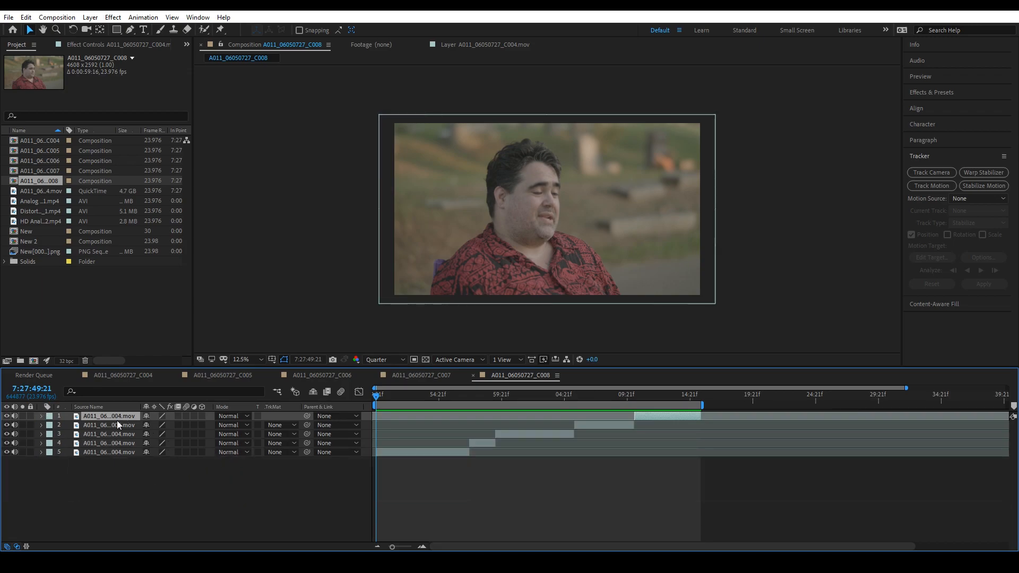
- Preview the whole stabilized shot from 7:27:49:21 and replay its later sections, including from 7:28:06:21
key(space)
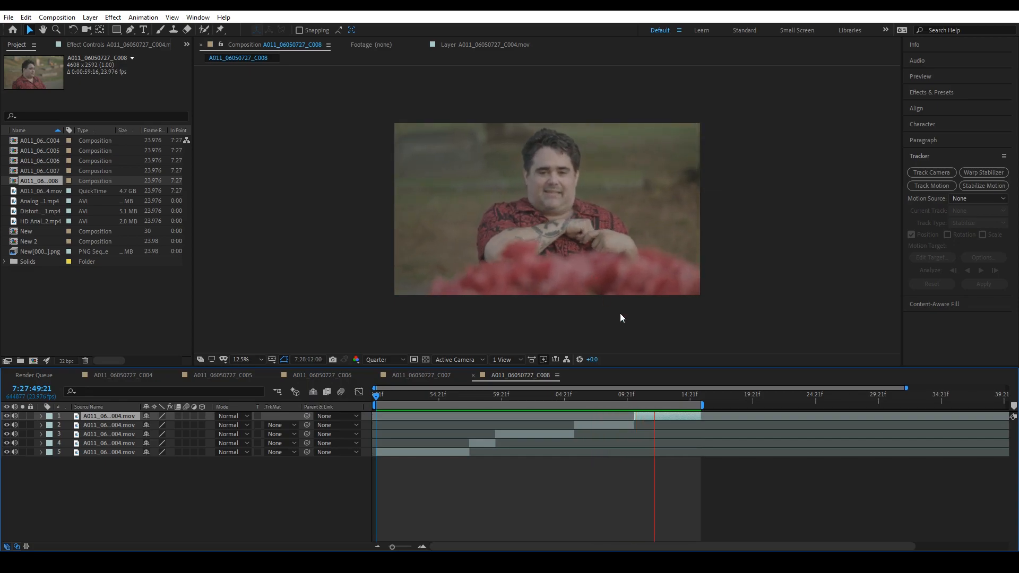
drag(632, 396, 589, 396)
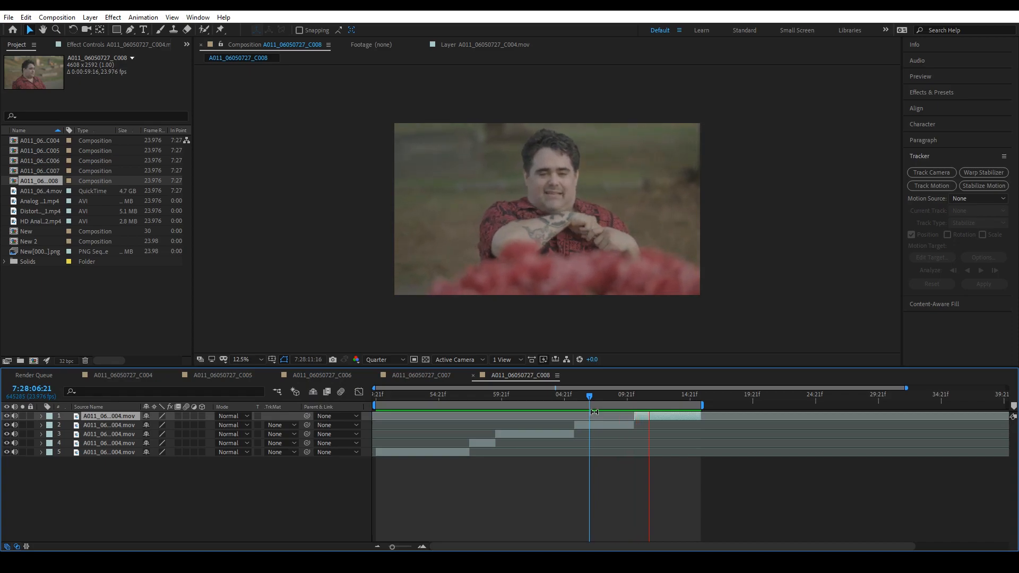
key(space)
click(548, 395)
key(space)
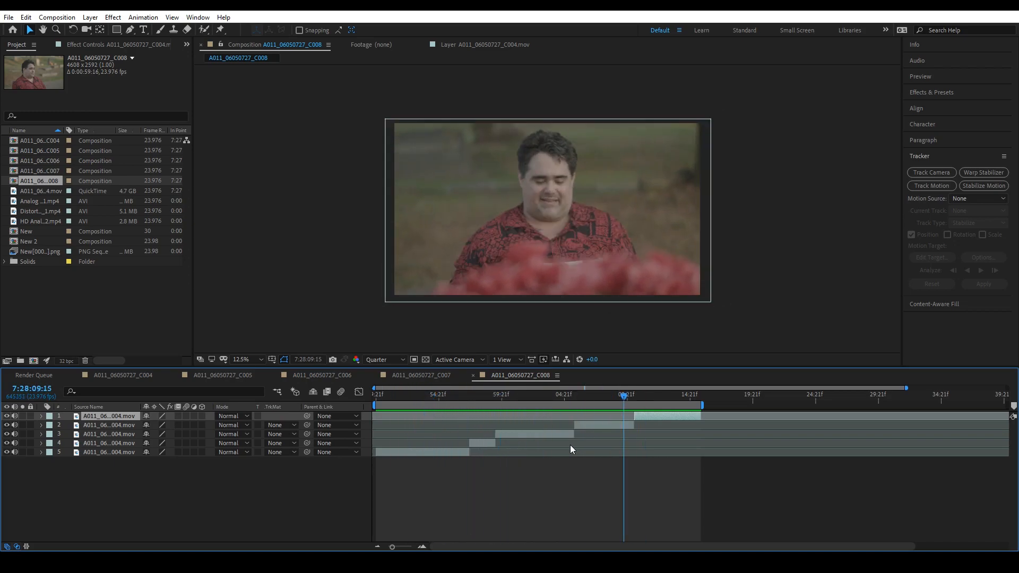
- View composition A011_06050727_C007, and play the single-layer version in A011_06050727_C006 from 7:27:56:00 for comparison
click(441, 486)
click(420, 376)
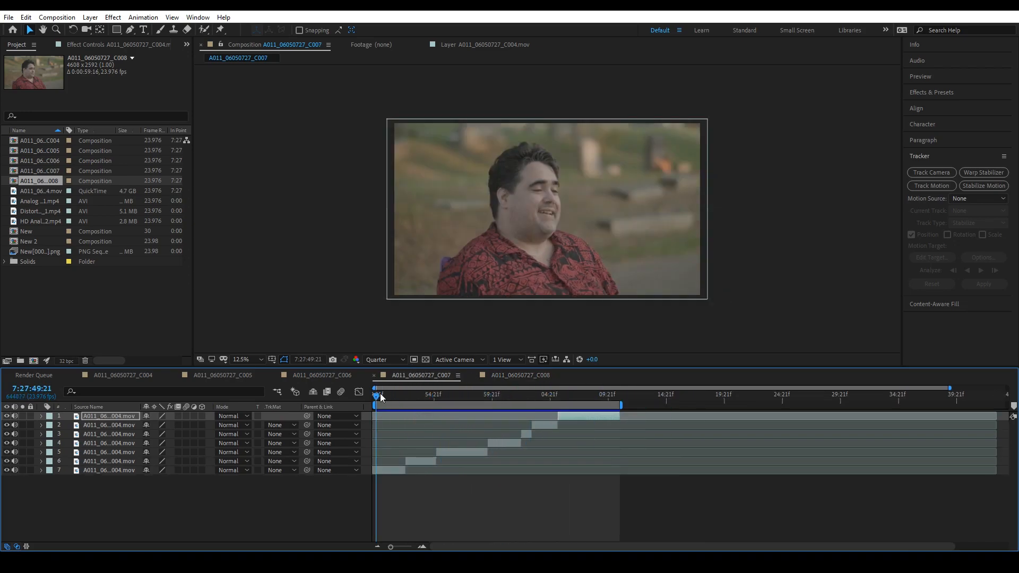
click(339, 376)
drag(459, 405, 441, 405)
key(space)
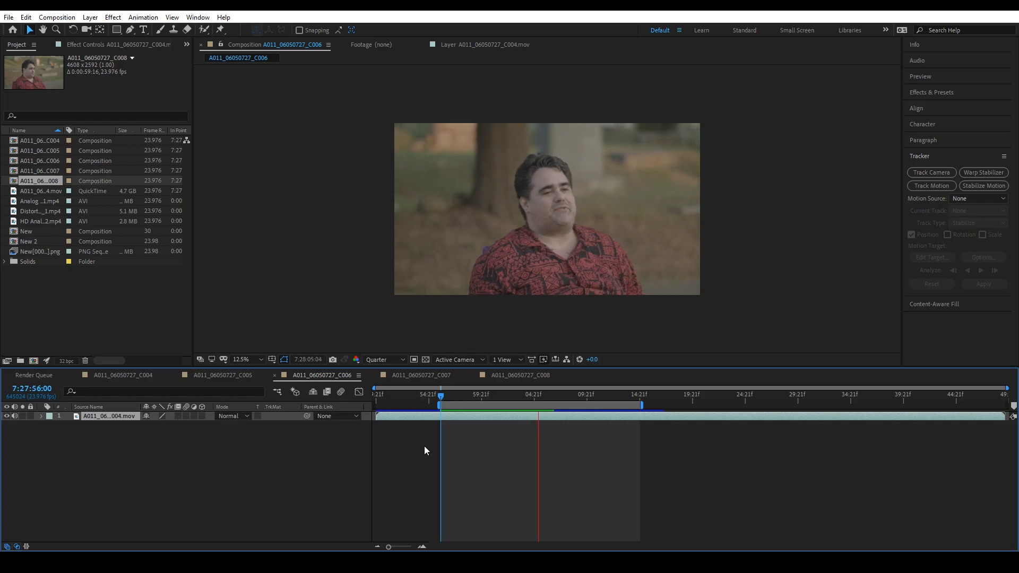
- Return to composition A011_06050727_C008 and play the stabilized shot from its start, stopping at 7:28:01:15
click(523, 375)
key(Home)
key(space)
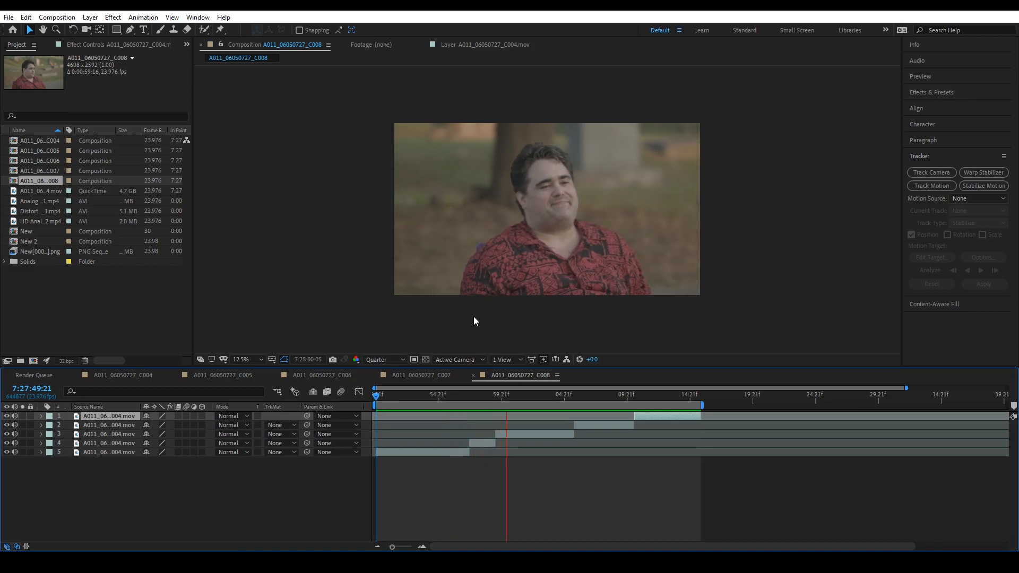
key(space)
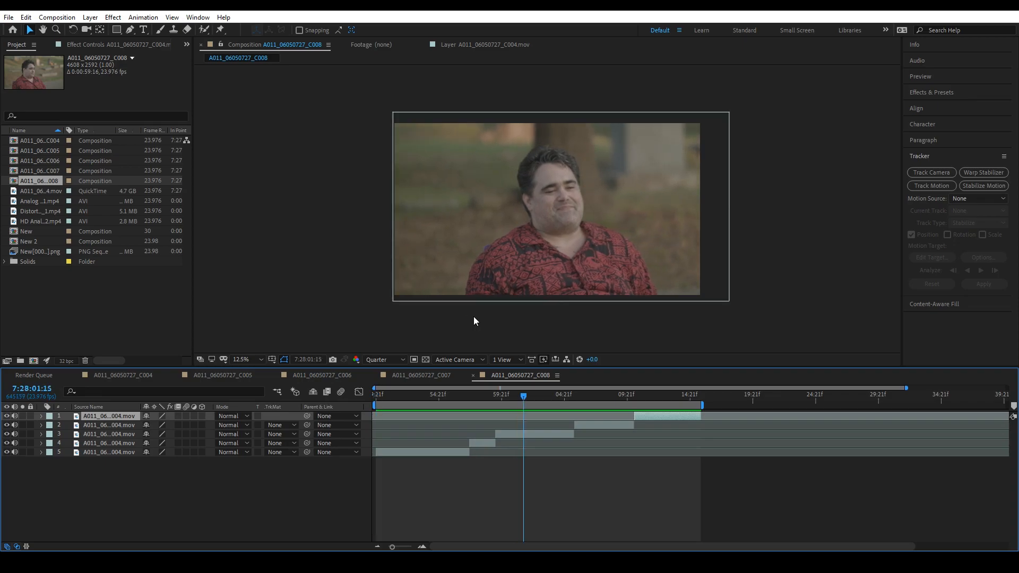